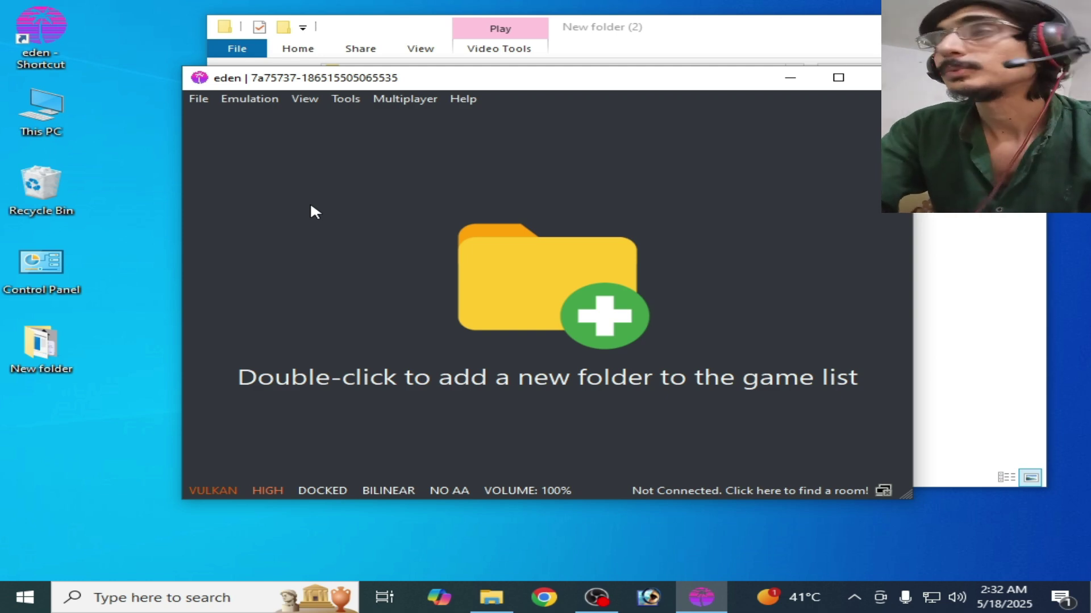
Load the Beyond Border .nsp from New folder (2) through File > Load File.
left_click(199, 100)
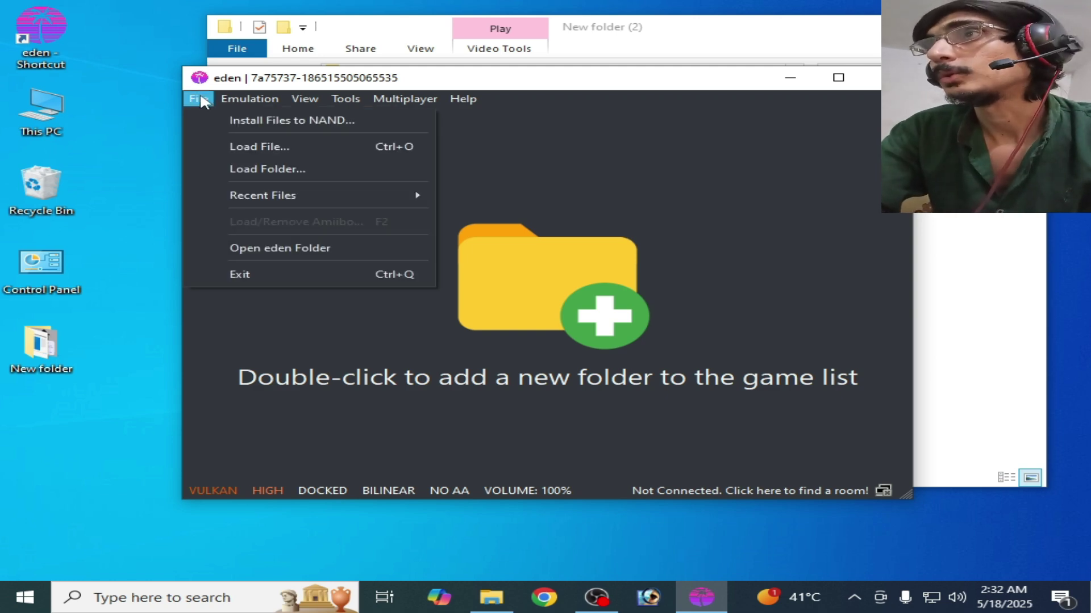
left_click(240, 147)
left_click(566, 246)
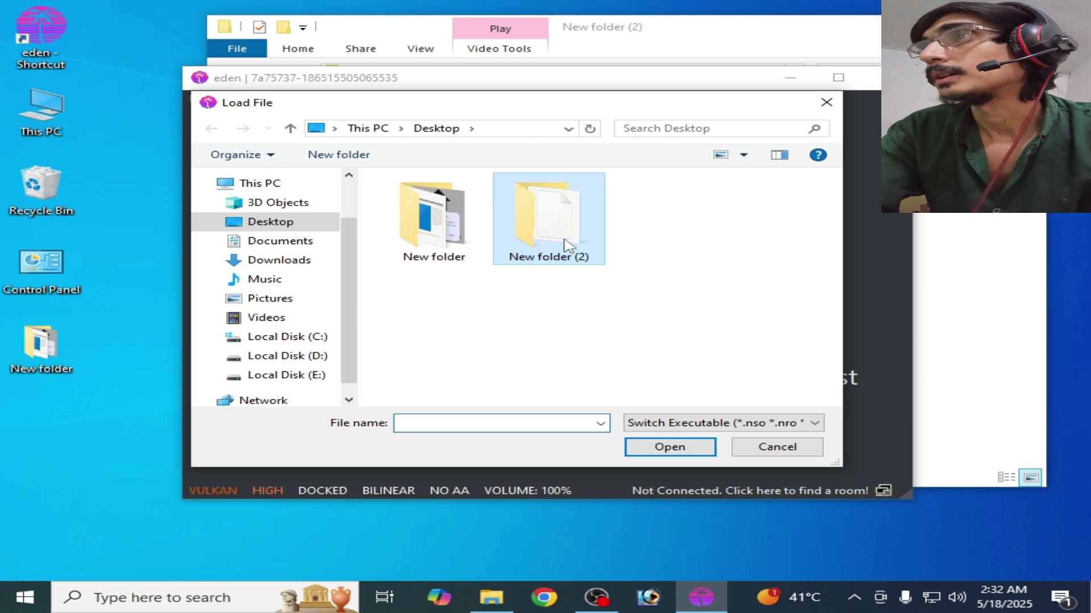
double_click(567, 245)
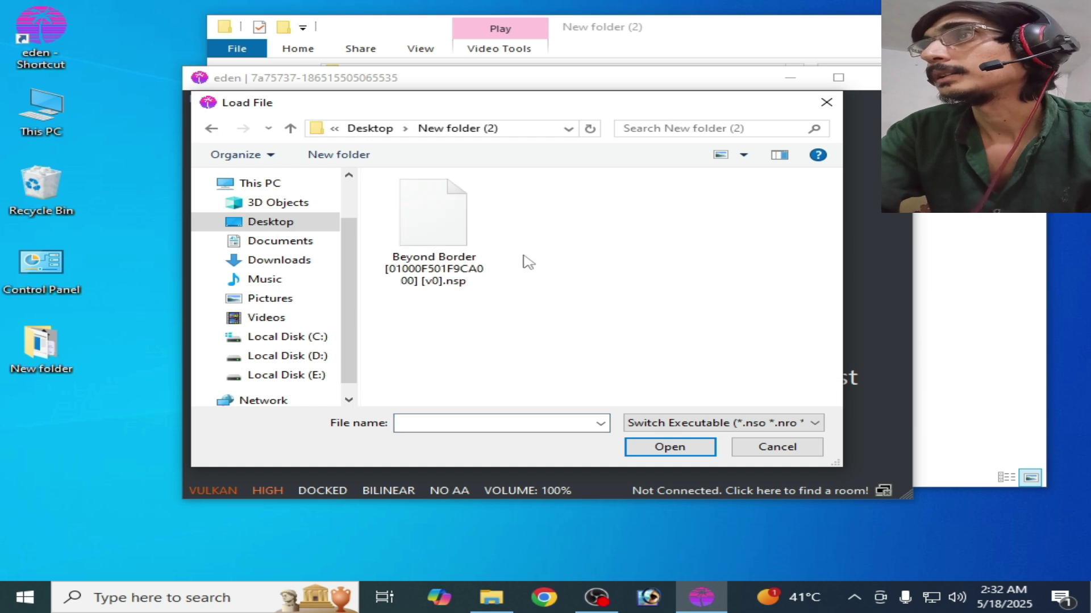
left_click(453, 284)
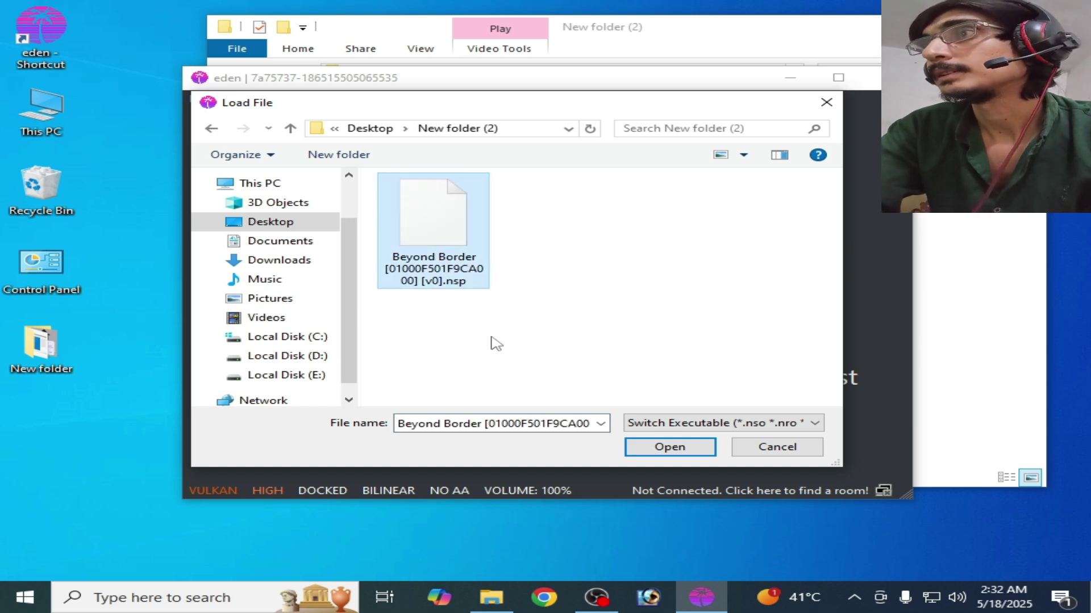
left_click(654, 446)
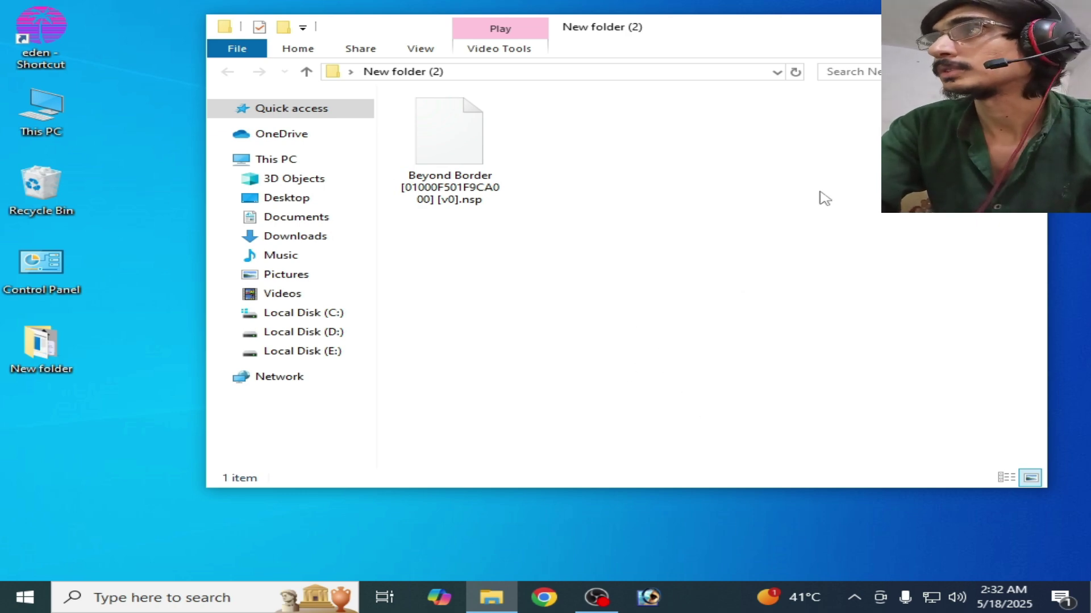
Close New folder (2), move the eden shortcut to the desktop centre, and relaunch eden past the keys warning.
key("alt+F4")
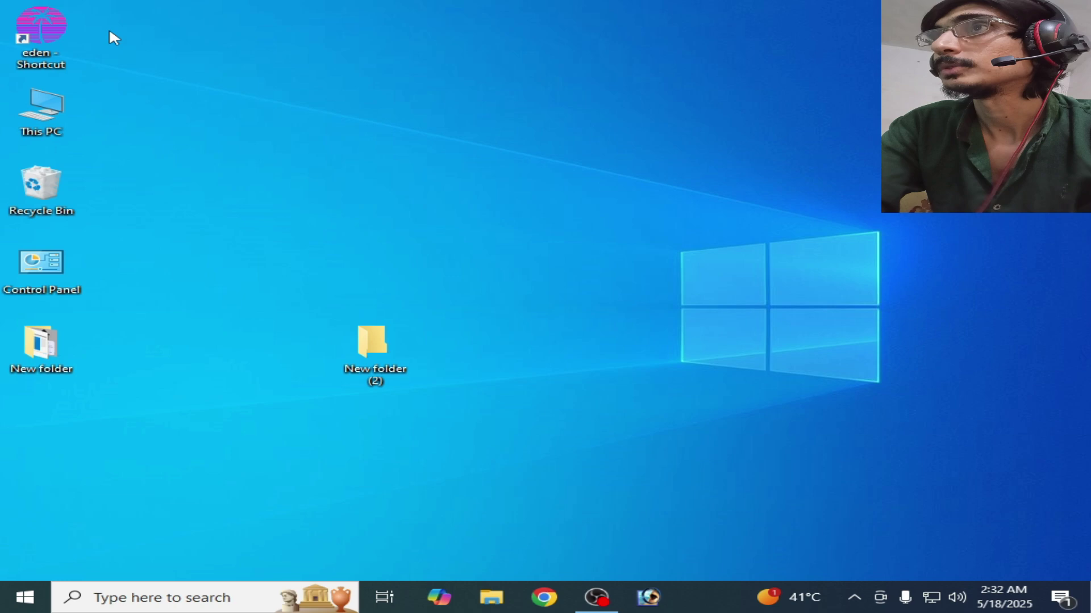
left_click_drag(58, 28, 534, 145)
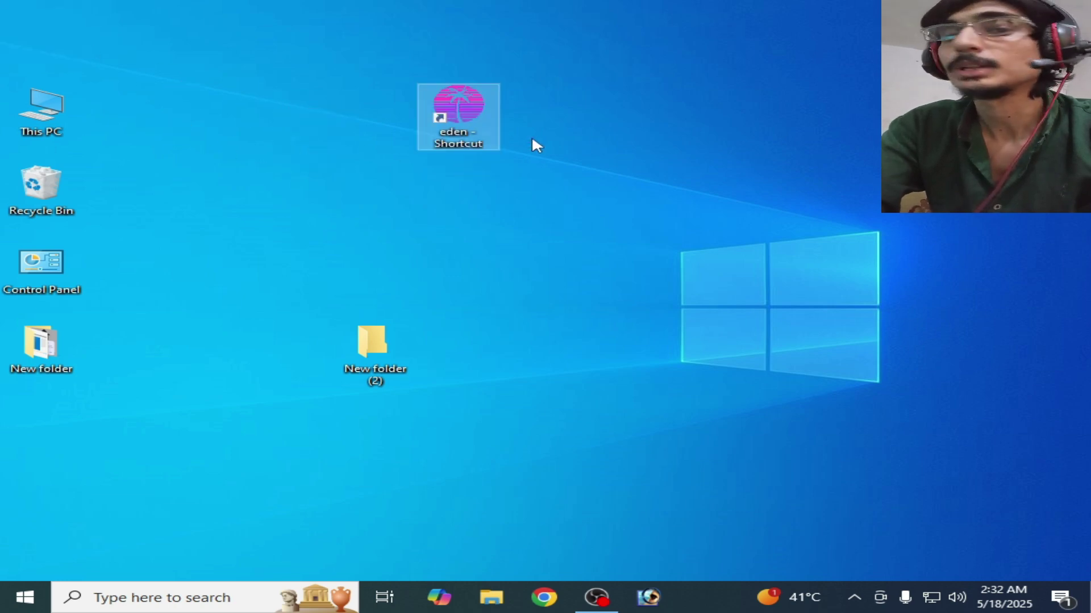
left_click(557, 143)
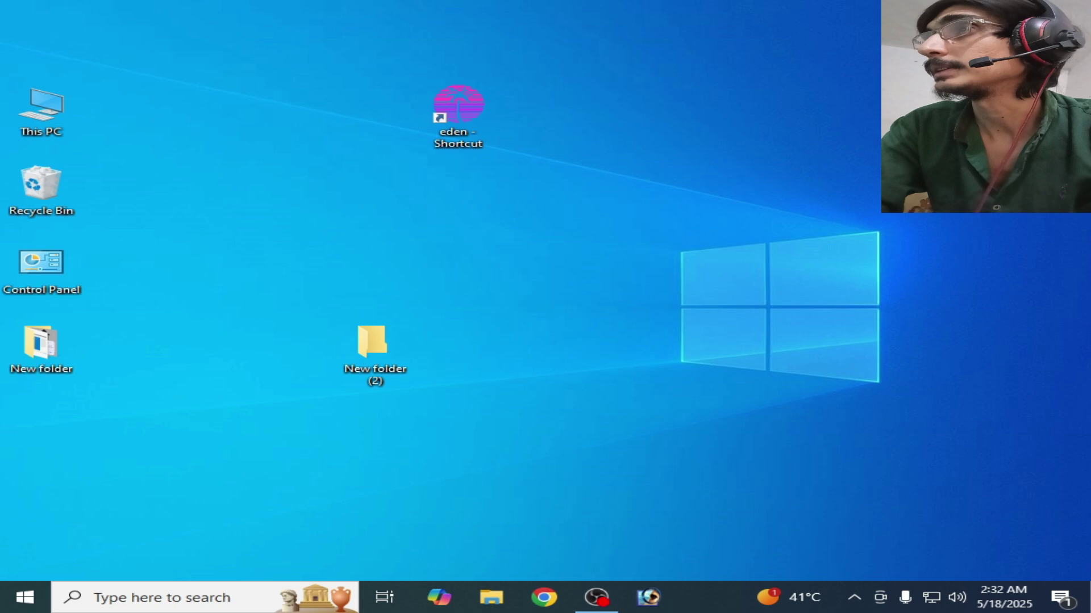
double_click(453, 134)
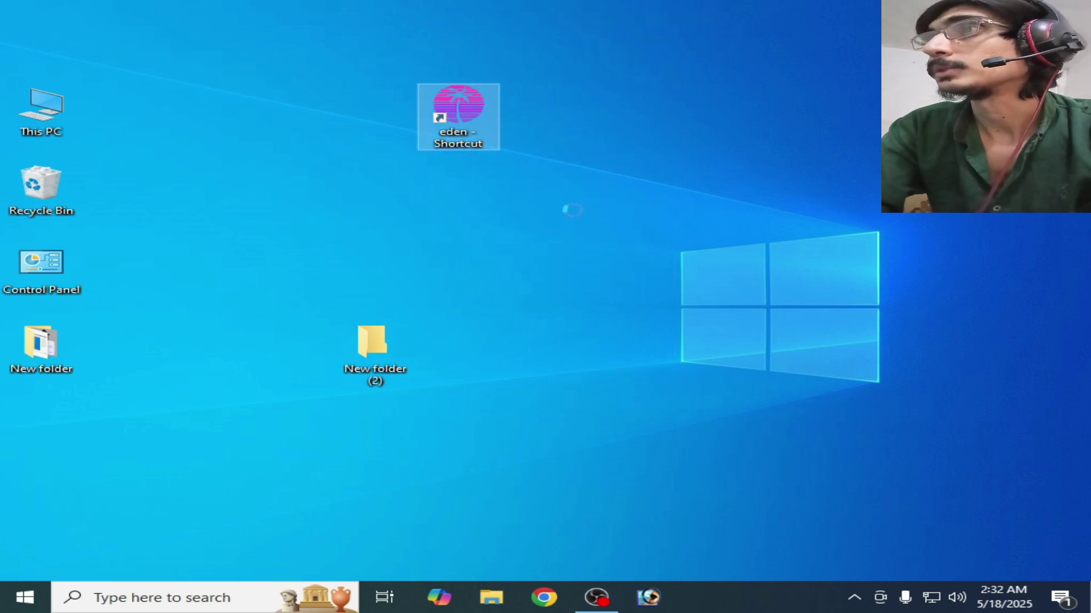
left_click(572, 301)
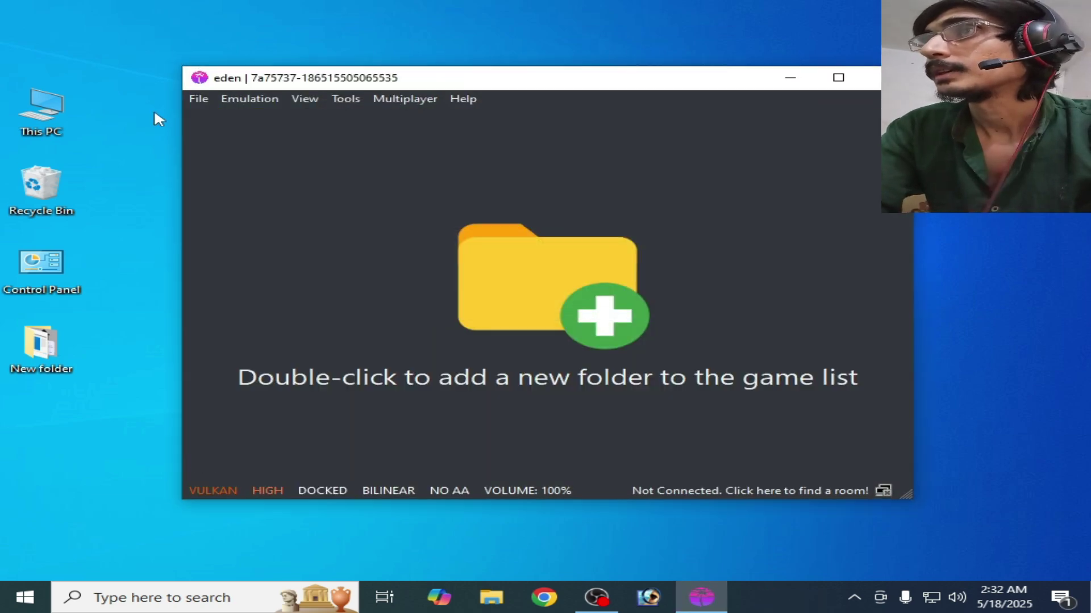
left_click(196, 100)
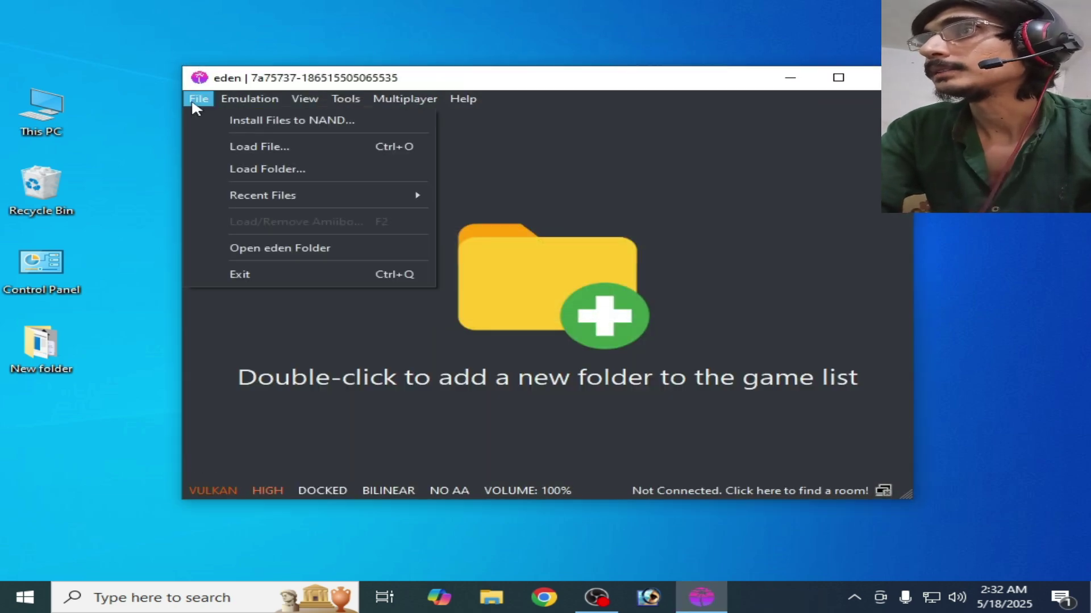
Open eden's keys folder, then move a loose prod.keys file in and back out to the desktop.
left_click(294, 250)
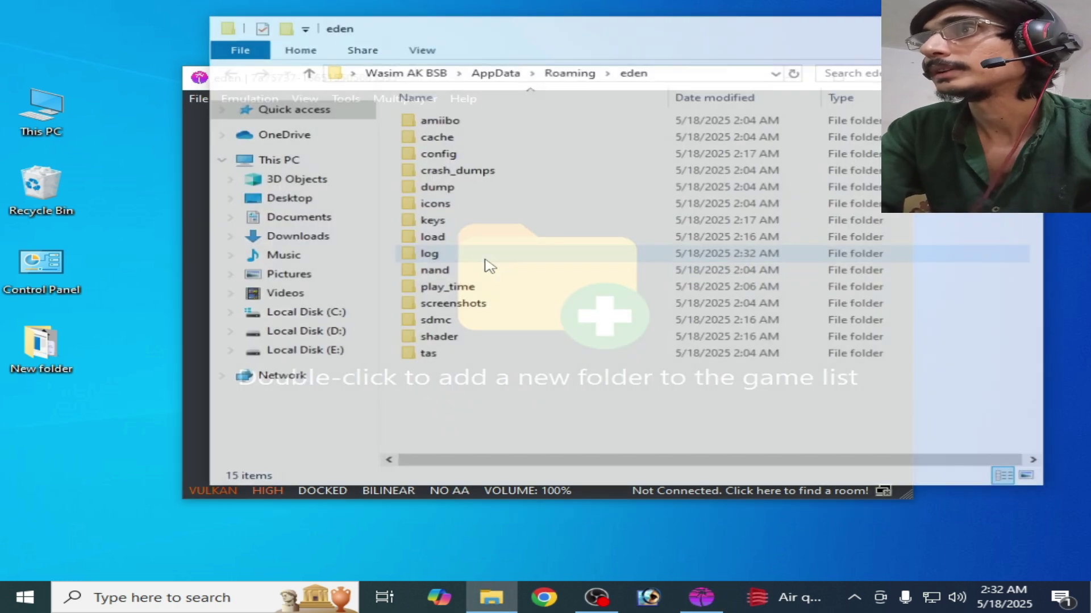
double_click(458, 225)
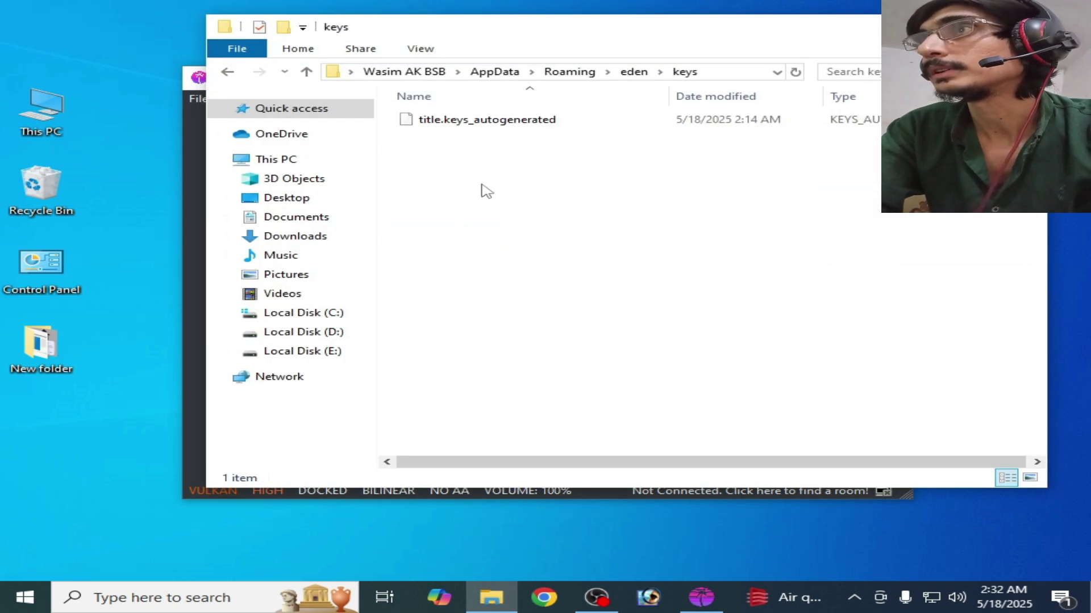
left_click_drag(797, 35, 620, 145)
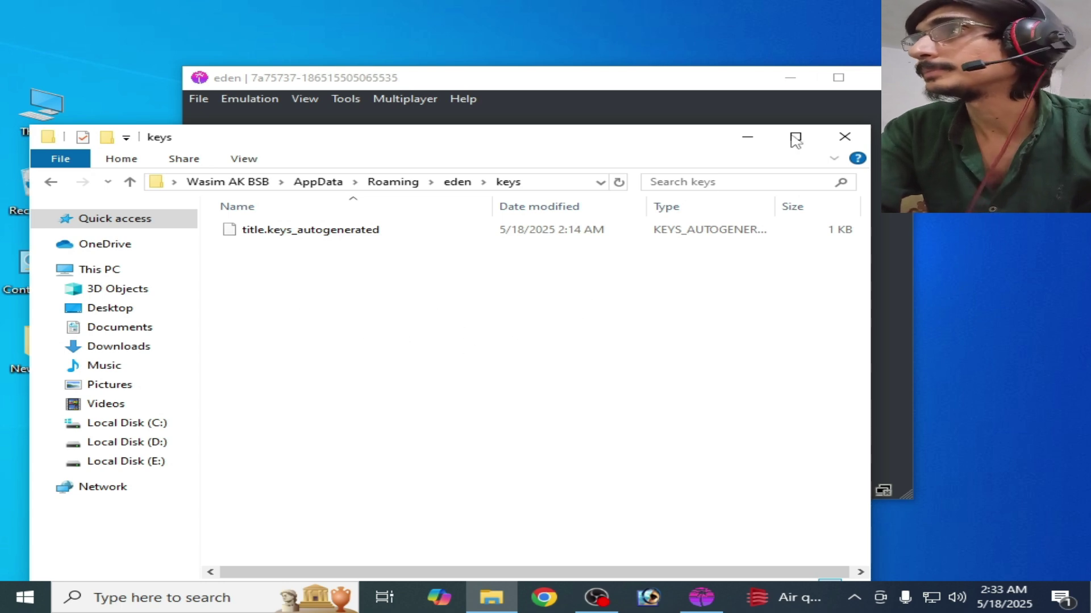
left_click_drag(1090, 352, 554, 359)
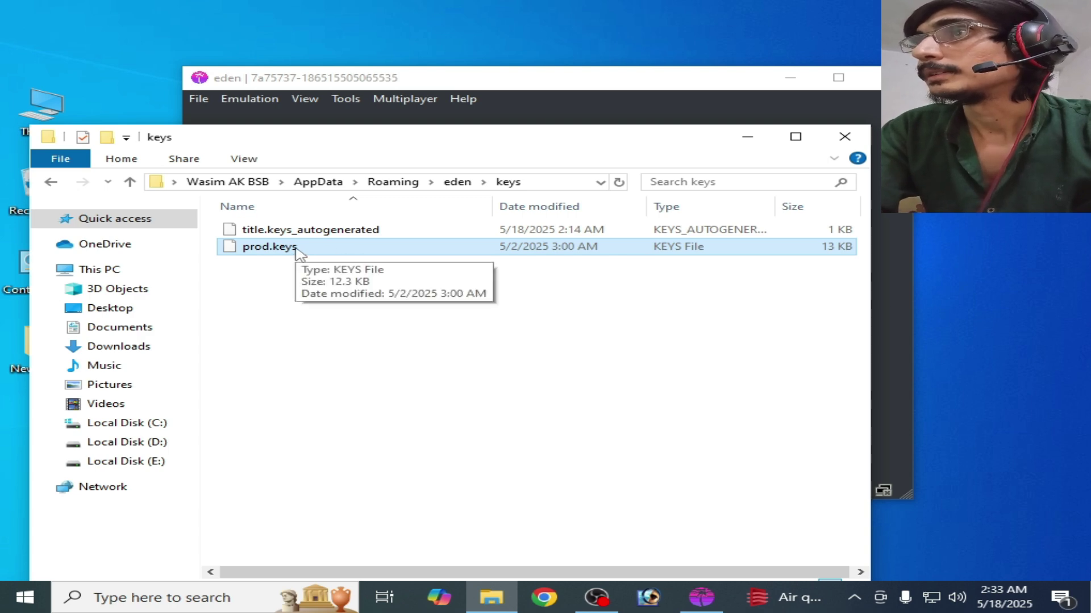
right_click(268, 248)
left_click(330, 455)
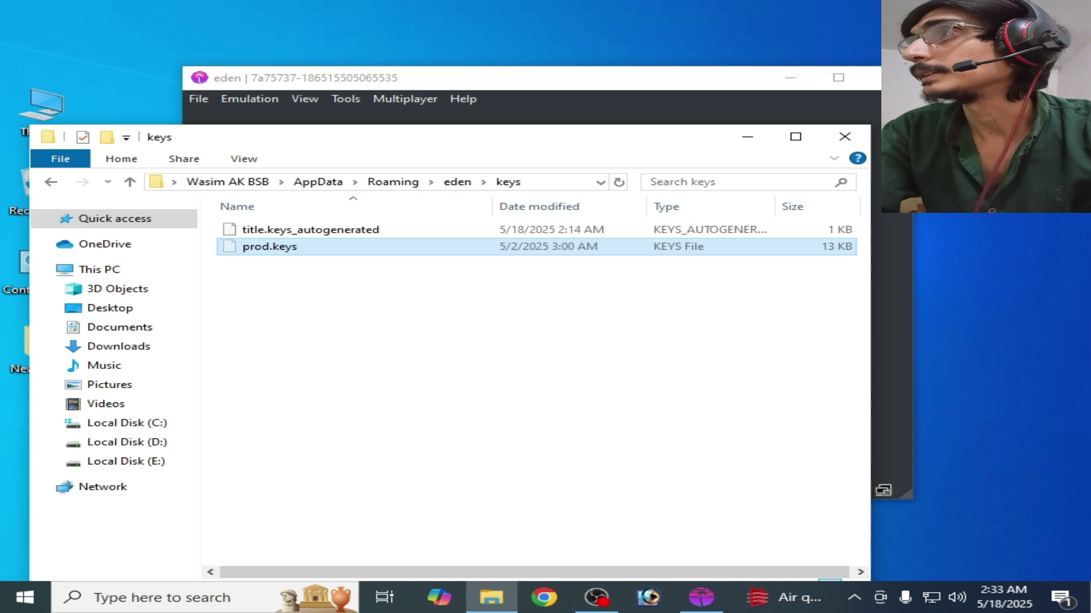
right_click(1068, 122)
left_click(909, 195)
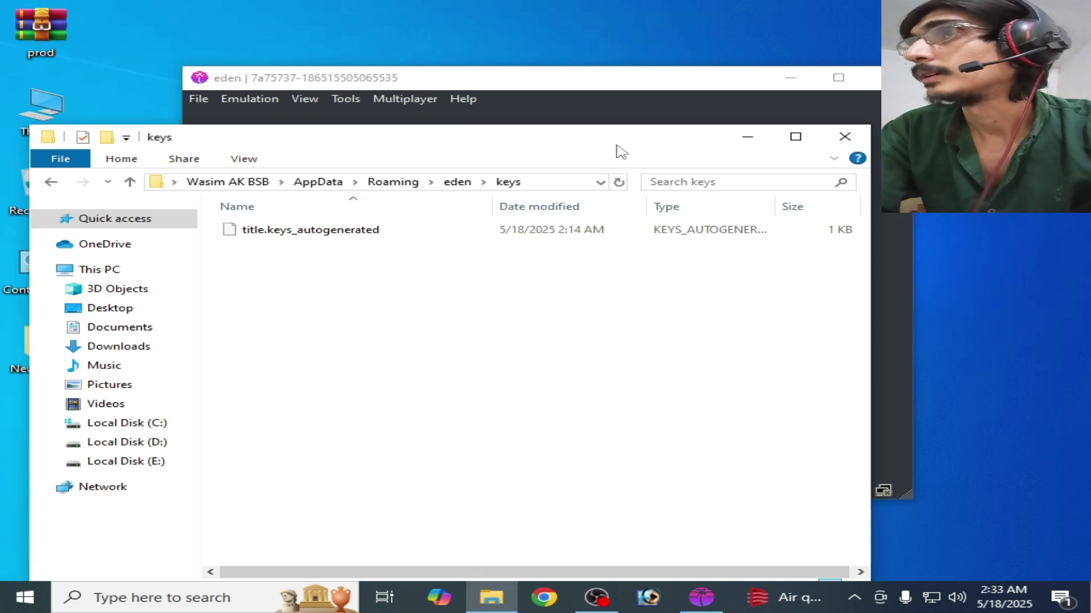
Move the prod archive into the keys folder and extract prod.keys there.
left_click_drag(41, 25, 478, 359)
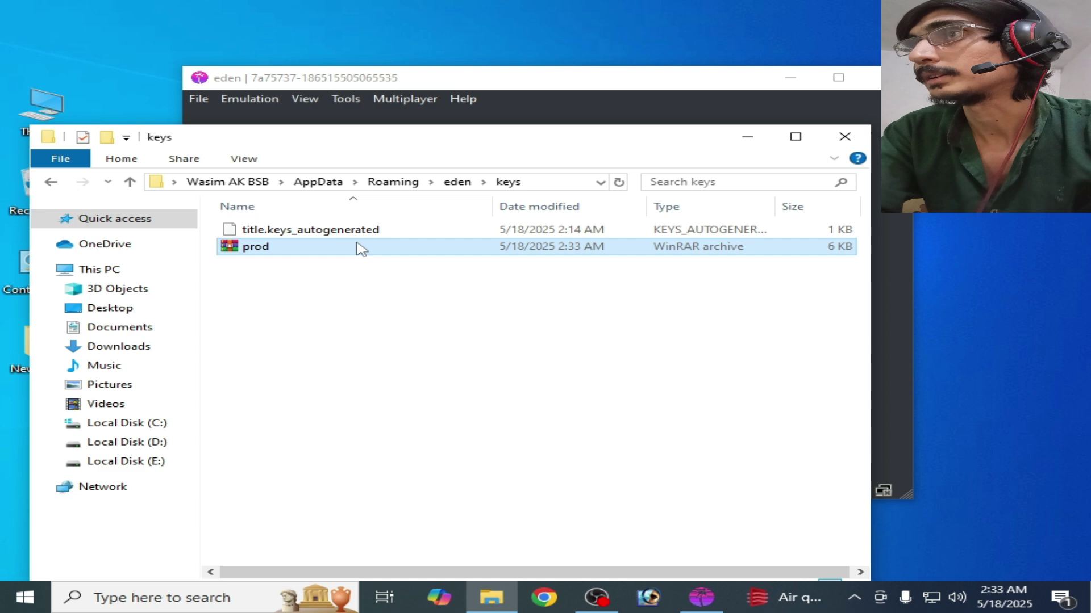
right_click(228, 250)
left_click(312, 309)
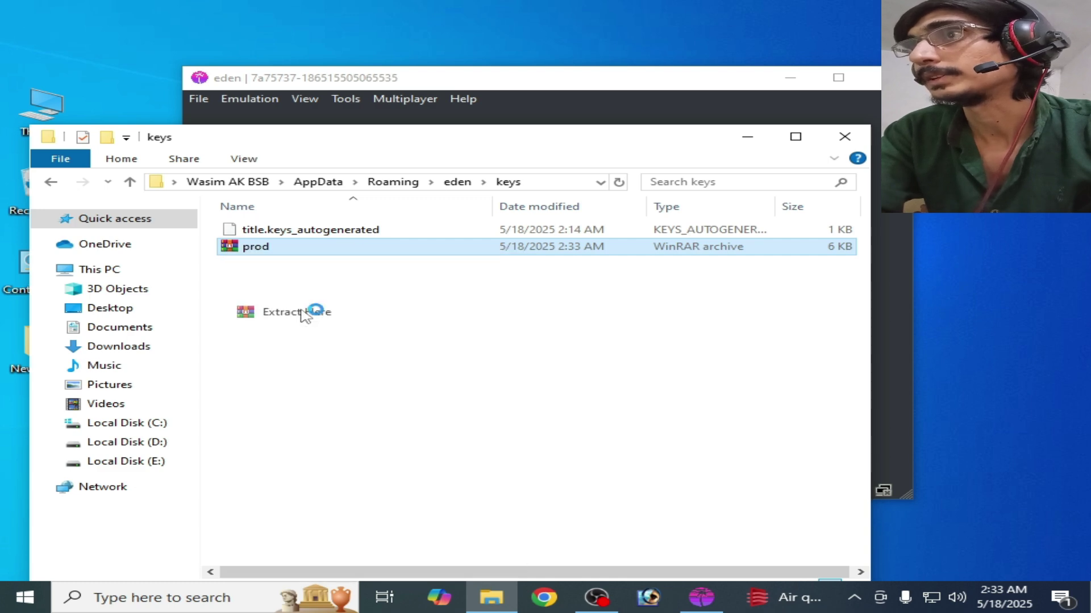
left_click(280, 233)
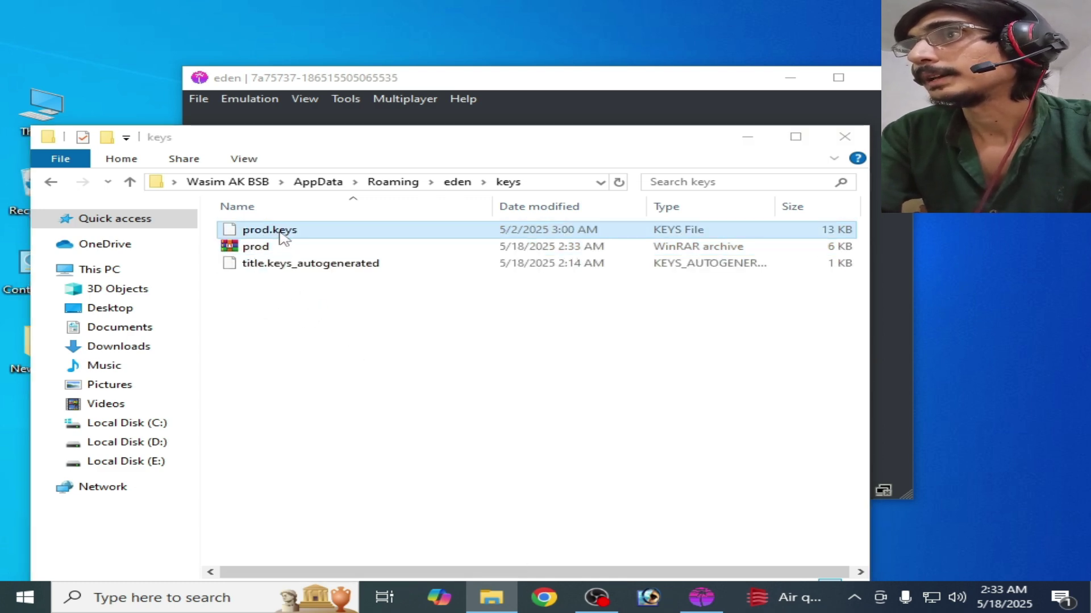
Close the keys folder and eden, then relaunch eden from its desktop shortcut.
left_click(845, 136)
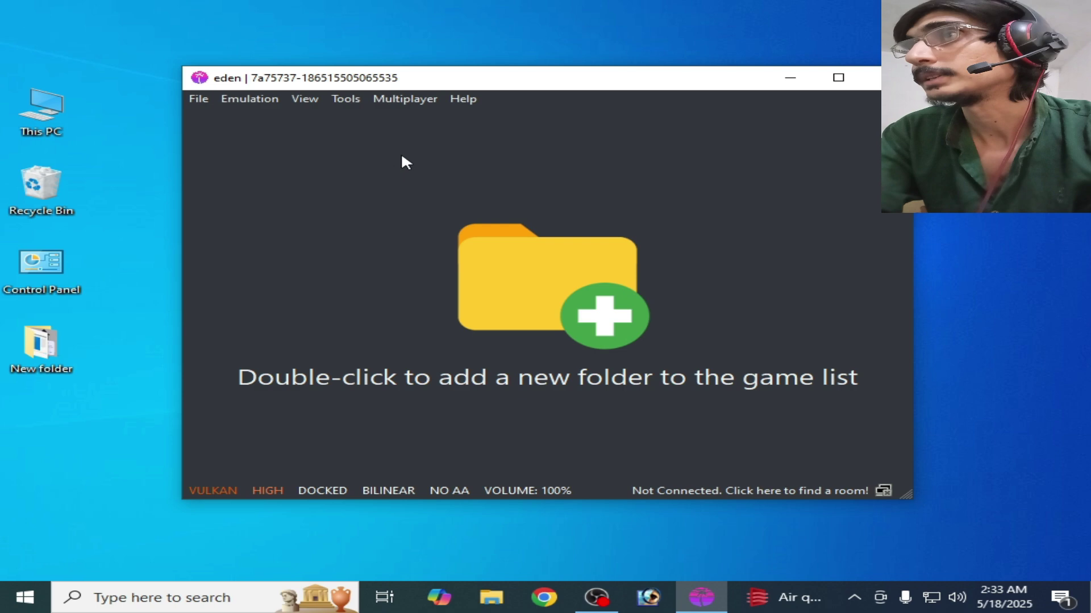
left_click(870, 70)
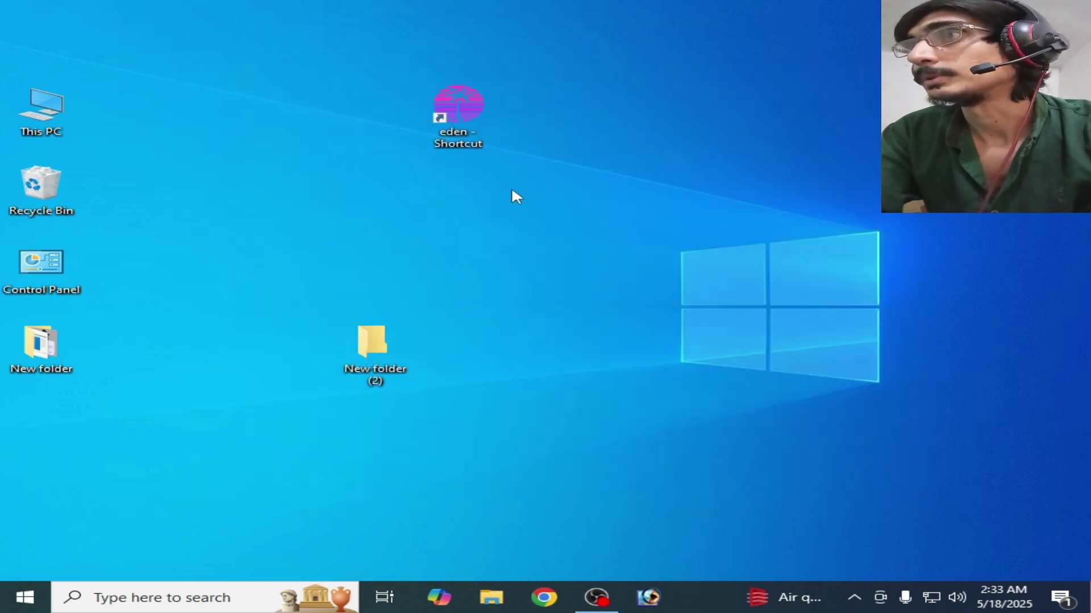
right_click(448, 126)
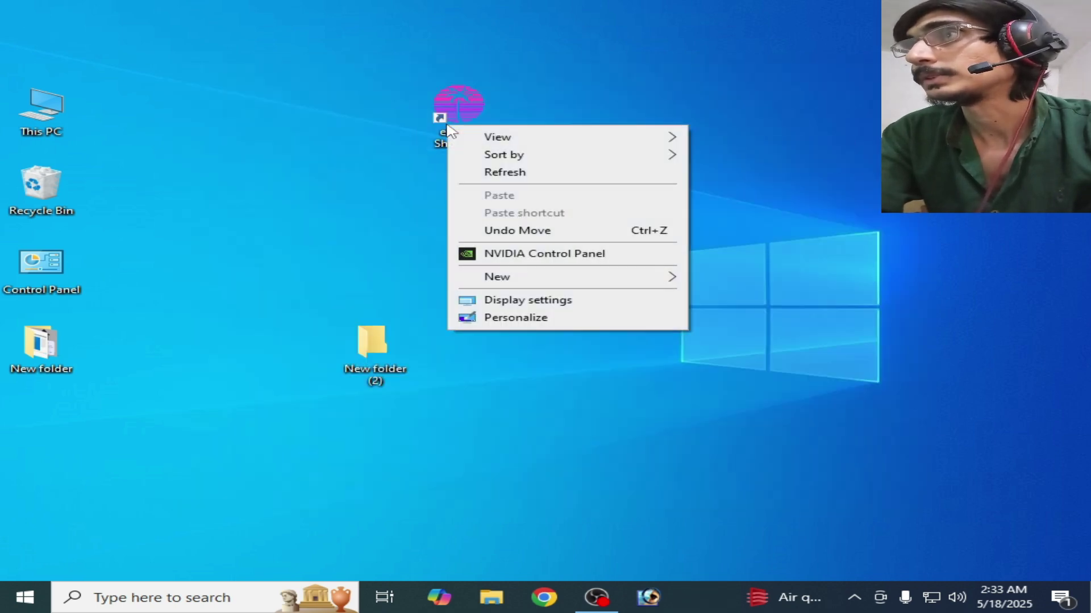
right_click(449, 108)
left_click(486, 122)
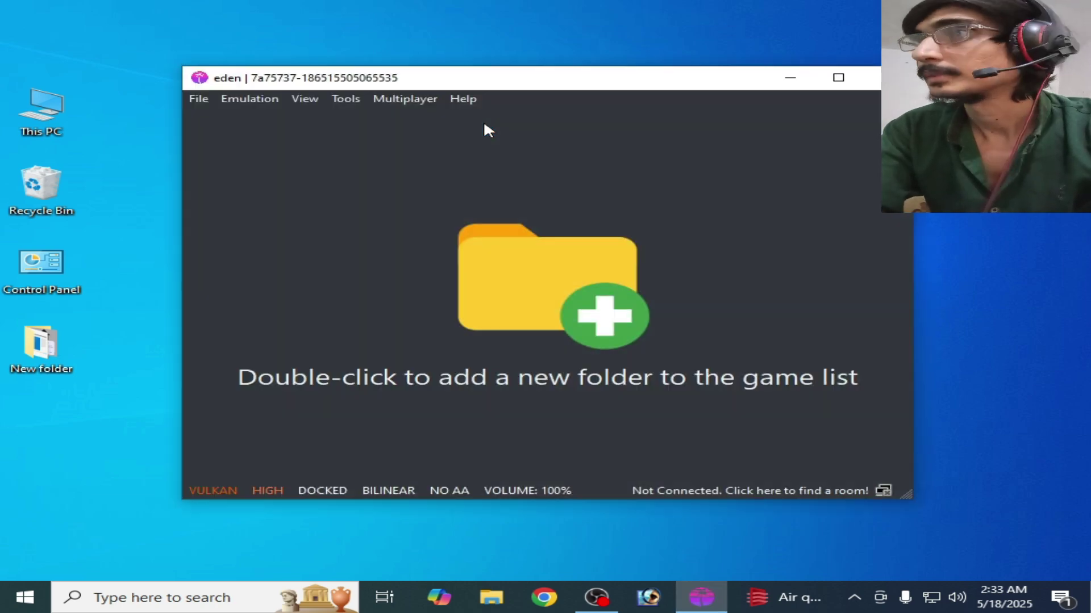
Load the Beyond Border .nsp game file to launch it.
left_click(198, 100)
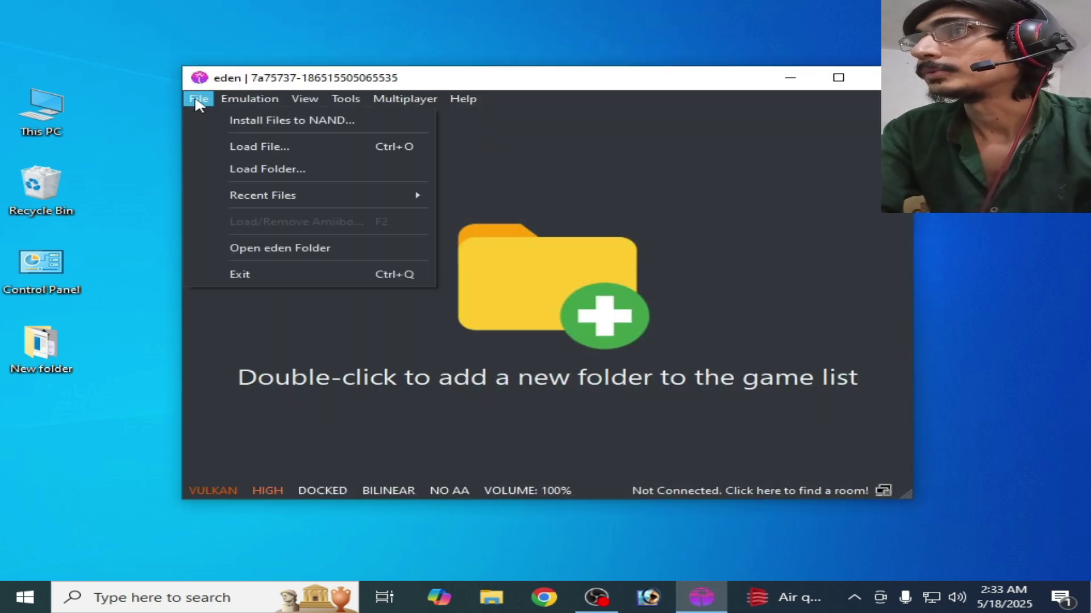
left_click(243, 148)
left_click(437, 253)
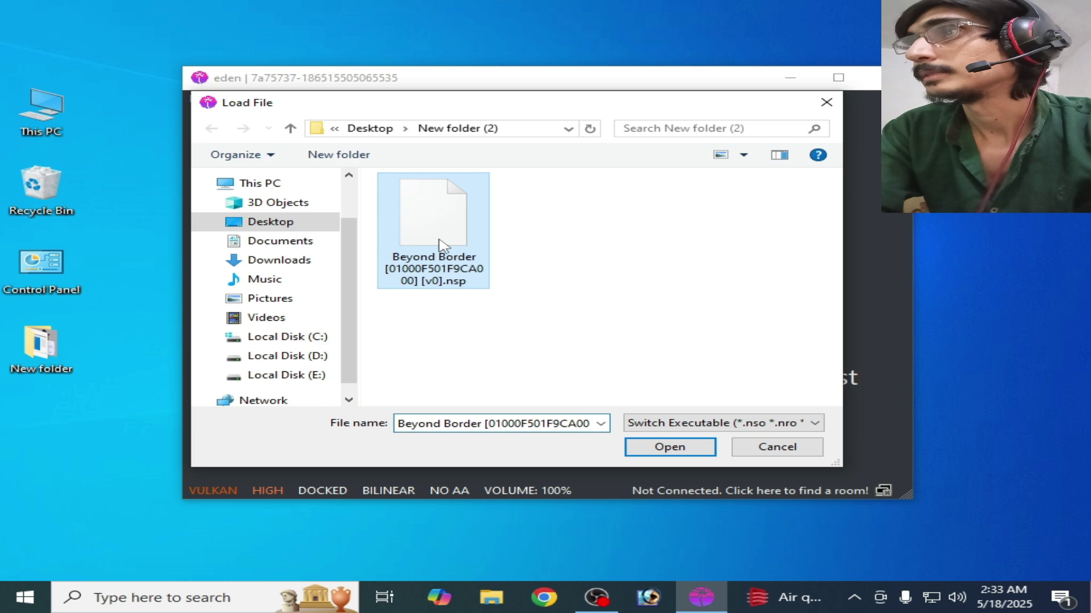
left_click(654, 449)
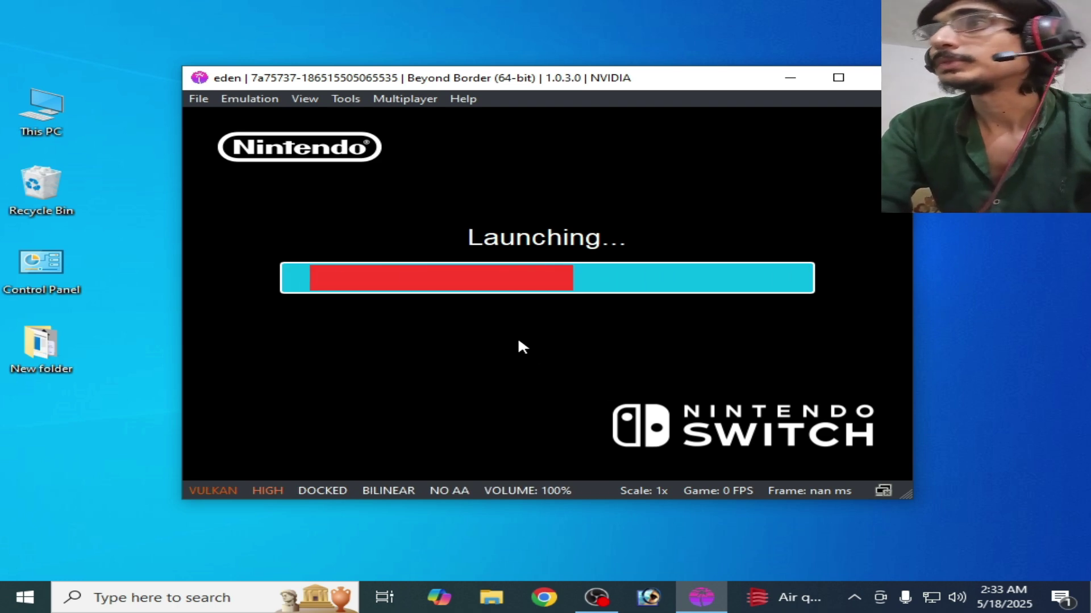
Glance at the Emulation menu, then close eden and confirm with Yes.
left_click(250, 98)
mouse_move(345, 99)
key("Escape")
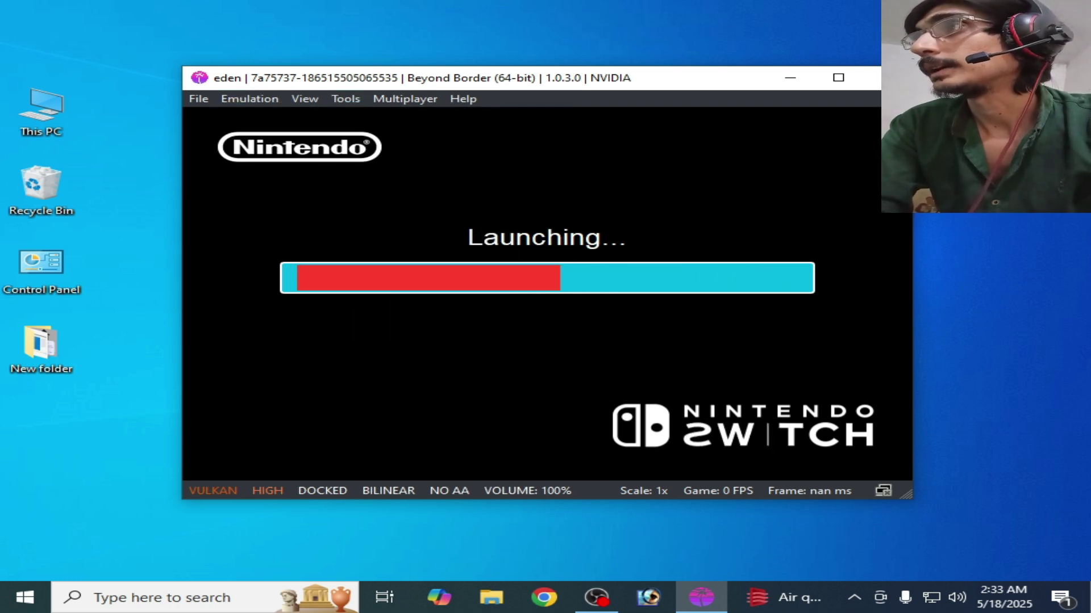
left_click(887, 78)
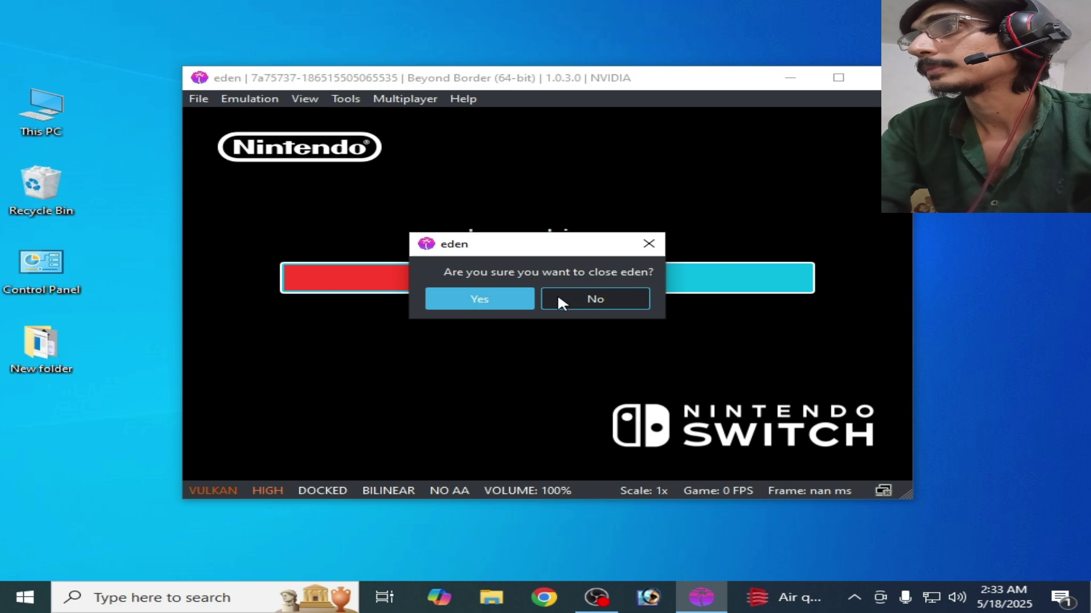
left_click(520, 300)
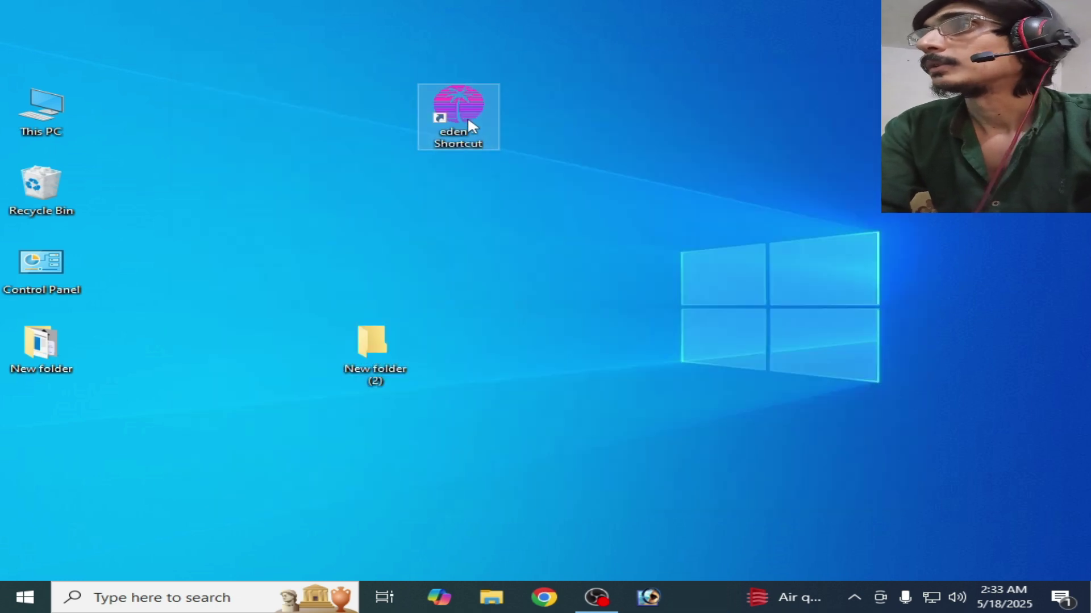
Relaunch eden and set the Graphics API to OpenGL (GLSL backend) in Configure, then save.
double_click(467, 120)
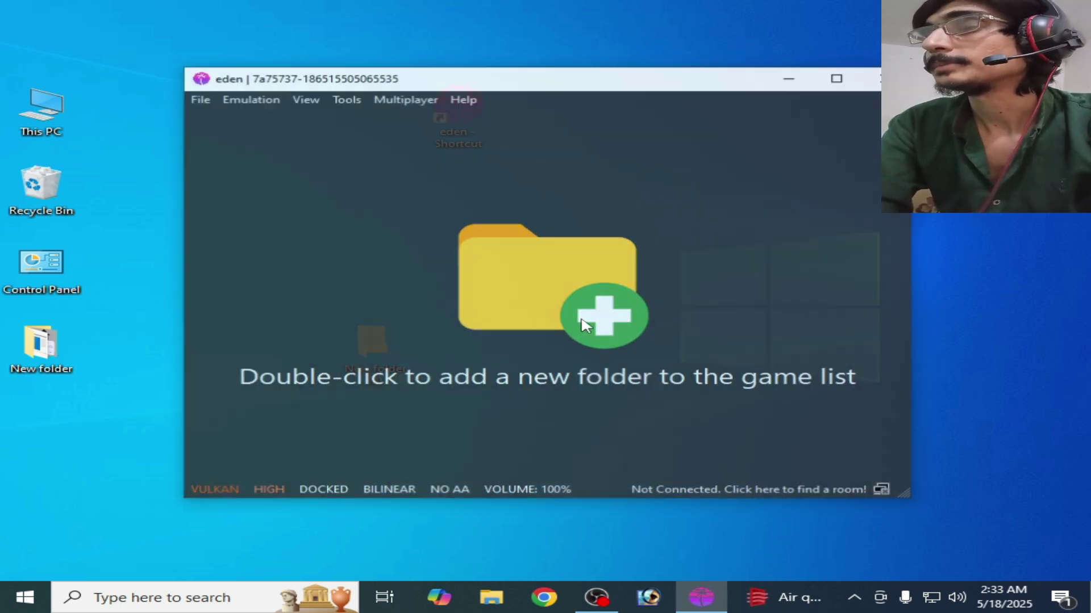
left_click(239, 99)
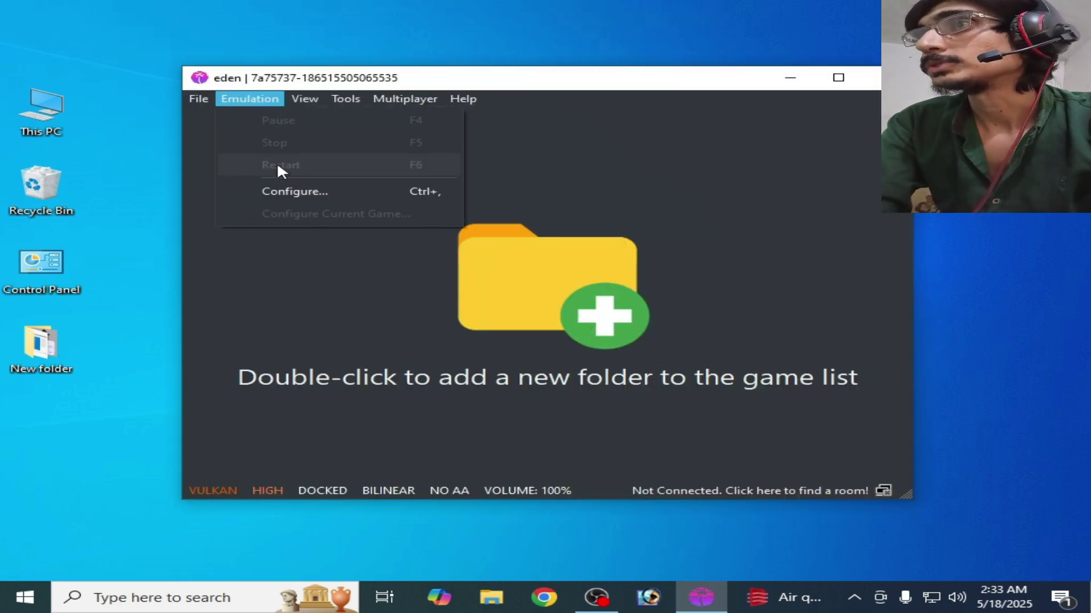
left_click(298, 187)
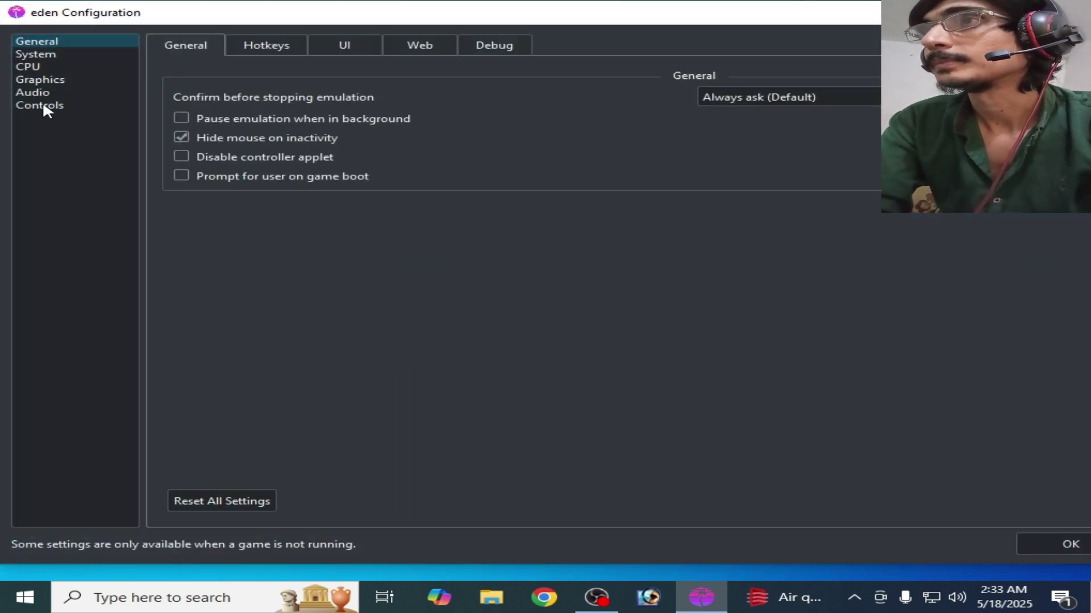
left_click(39, 85)
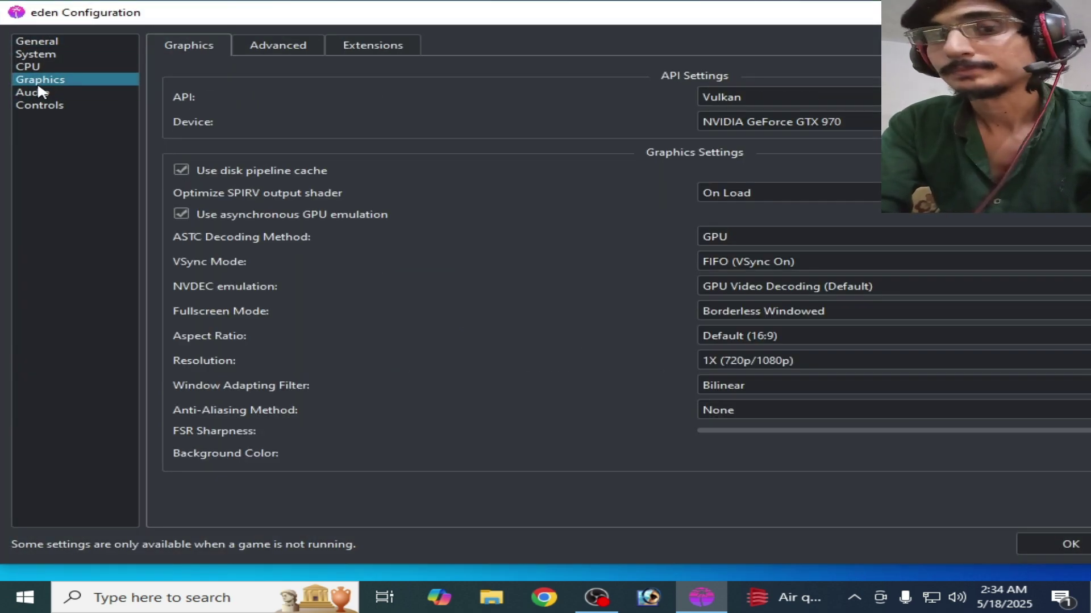
left_click(303, 45)
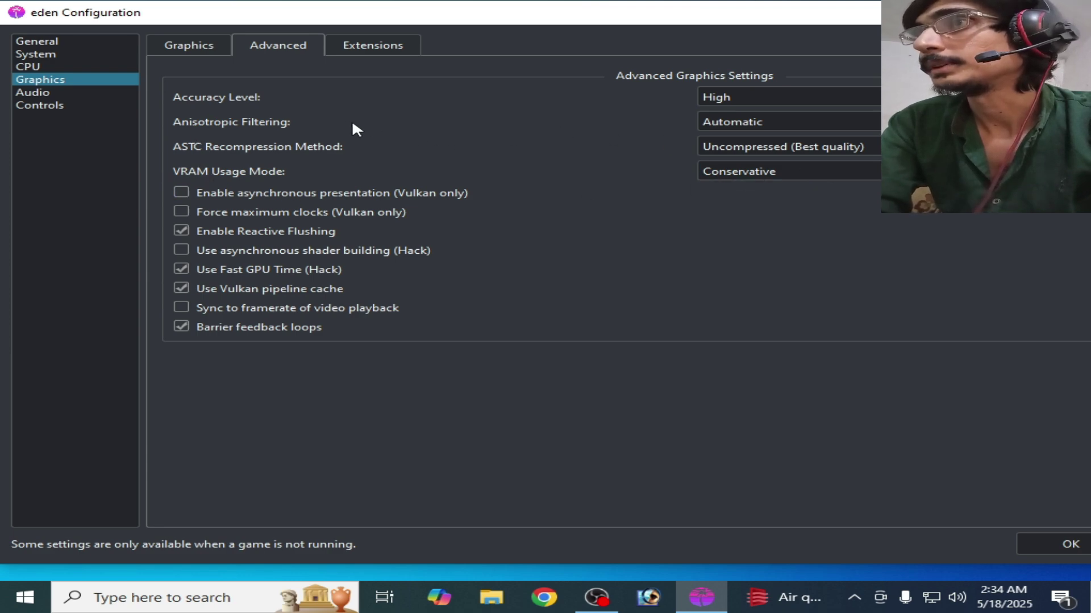
left_click(189, 46)
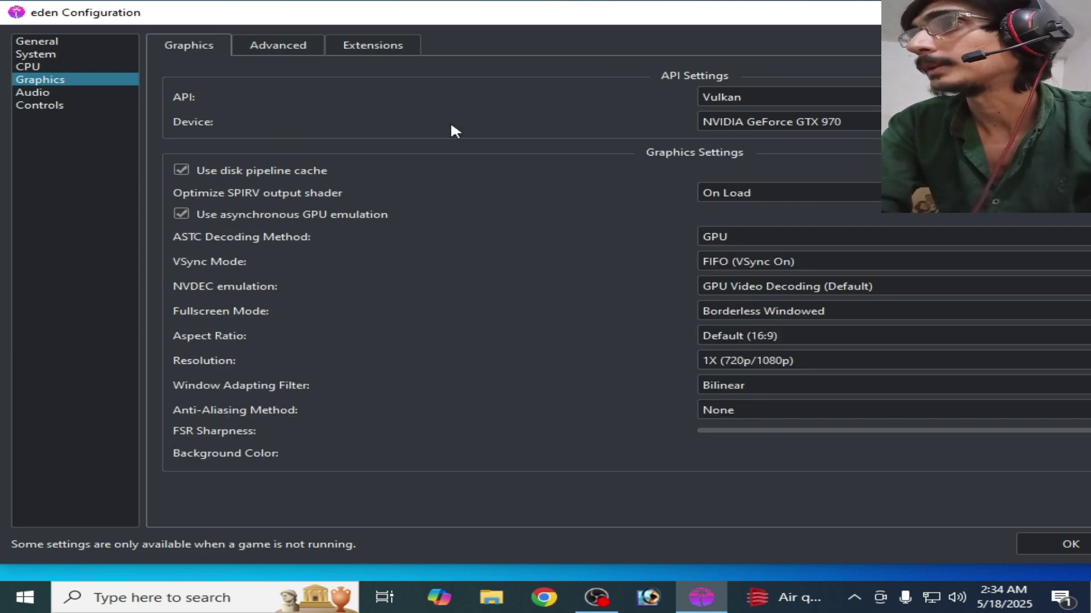
left_click(867, 96)
left_click(623, 111)
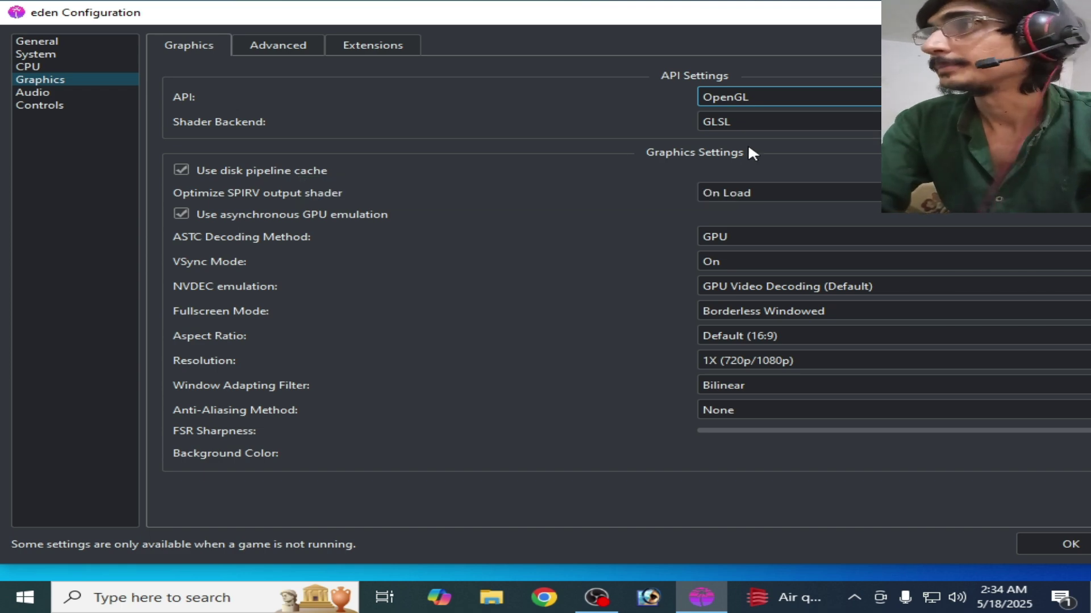
left_click(1058, 544)
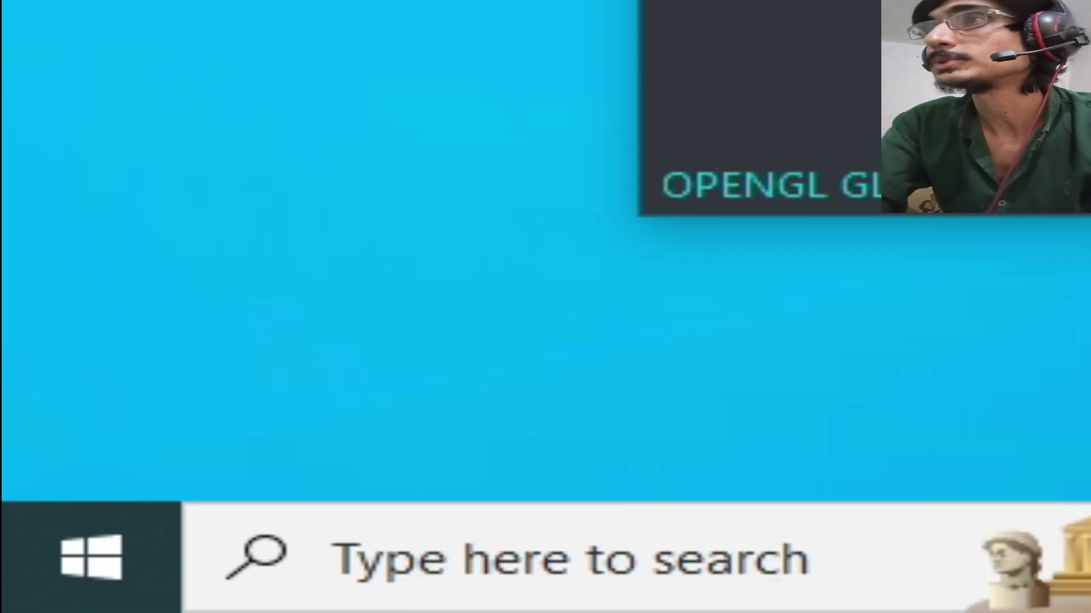
Open Device Manager and check the GTX 970's driver, version 32.0.15.6094 dated 8/14/2024.
left_click(593, 562)
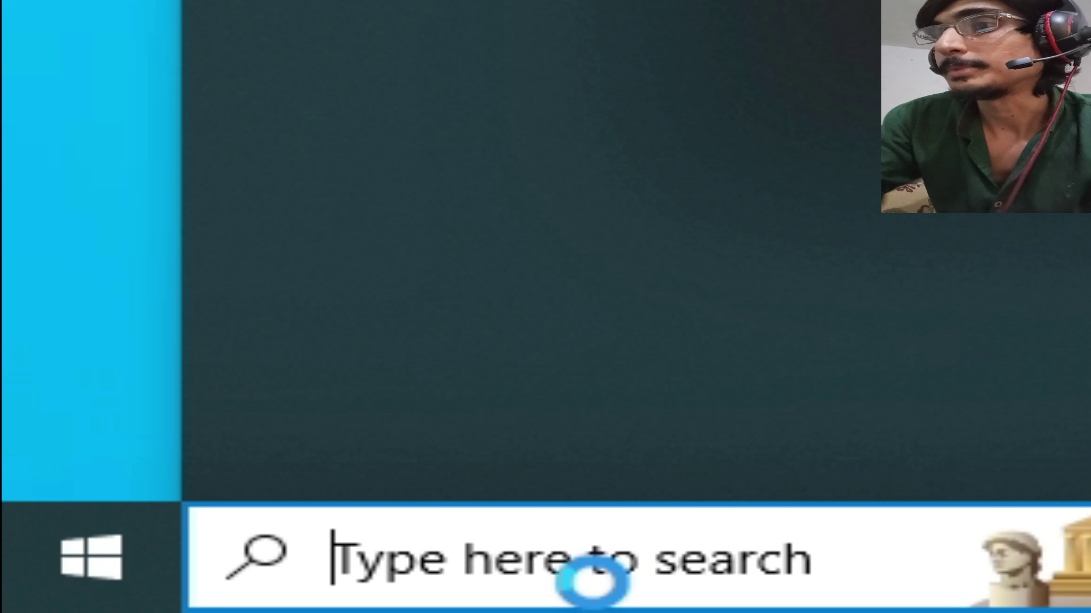
type("dev")
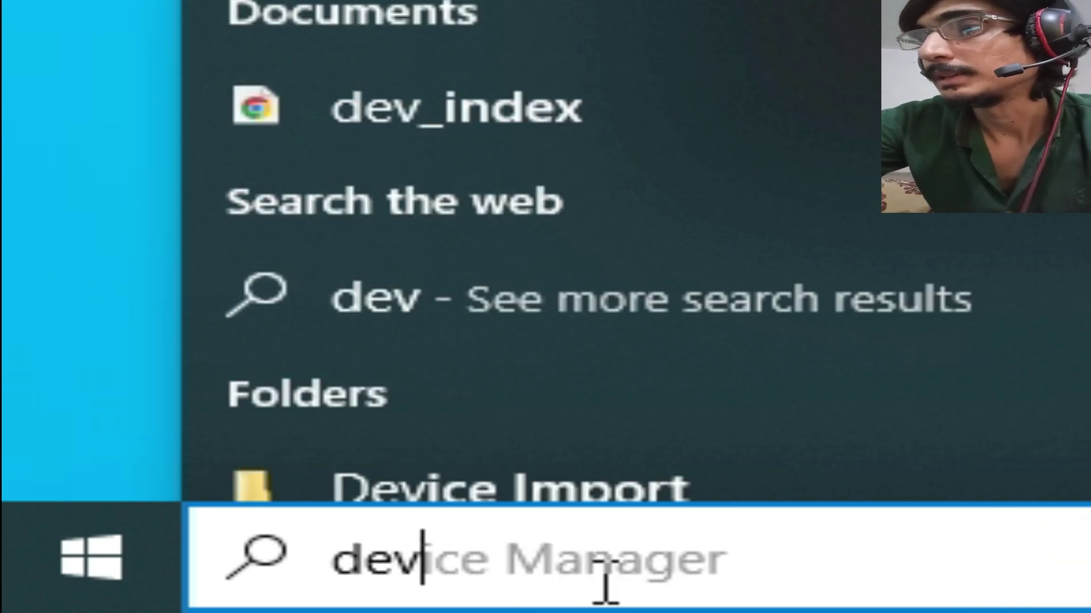
type("ice")
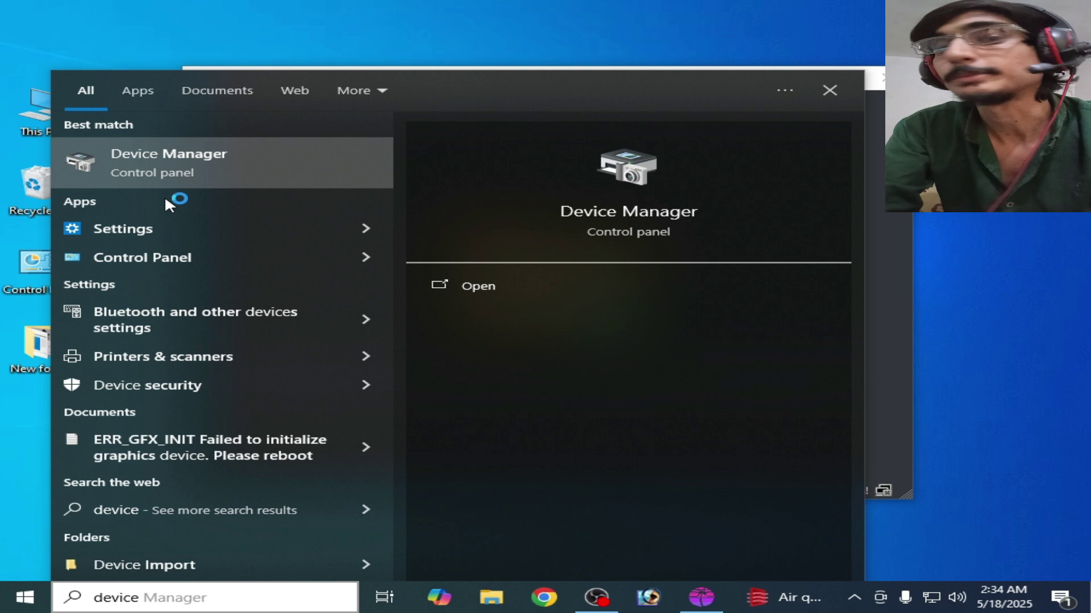
left_click(182, 187)
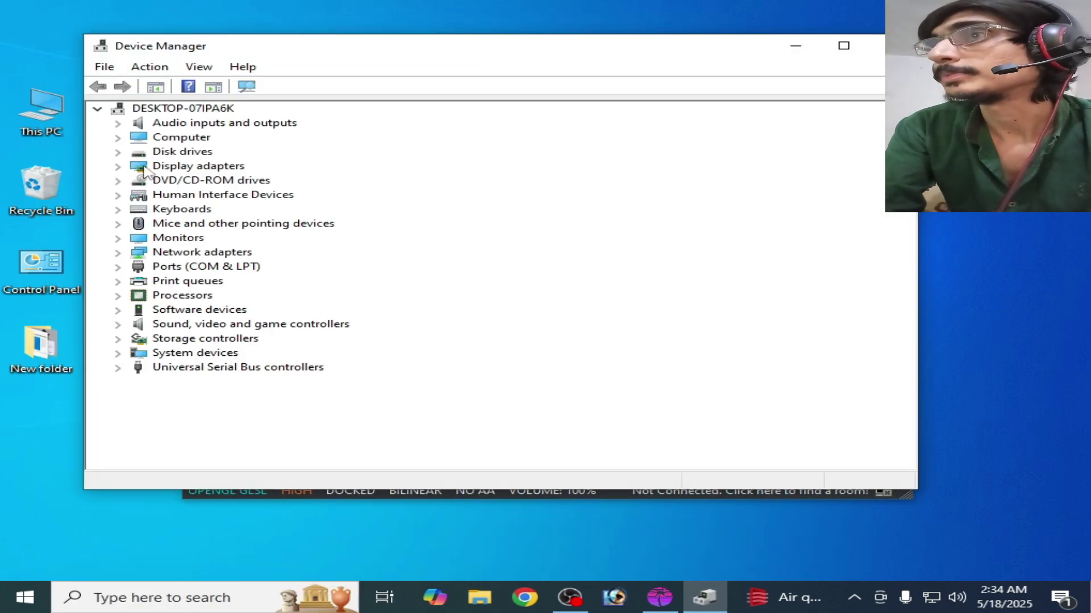
left_click(118, 167)
left_click(274, 182)
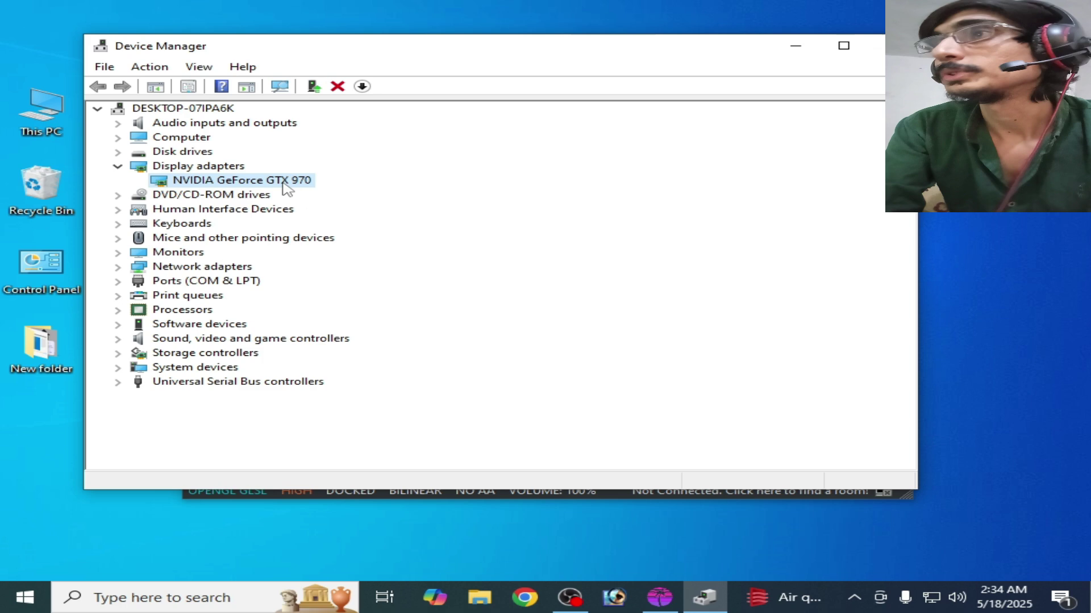
right_click(242, 187)
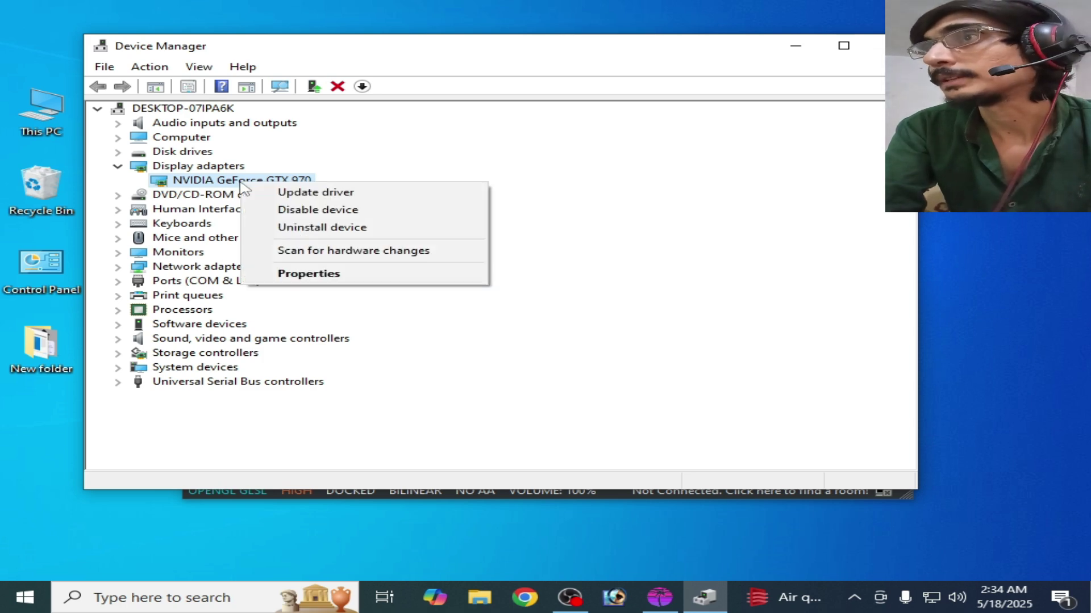
left_click(297, 275)
left_click(379, 122)
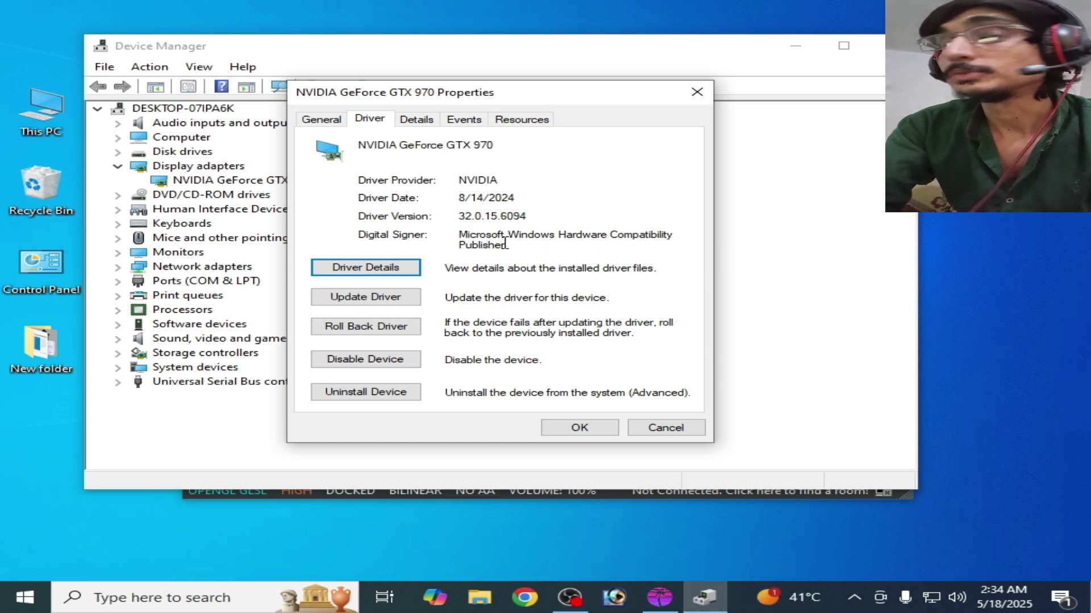
left_click(579, 428)
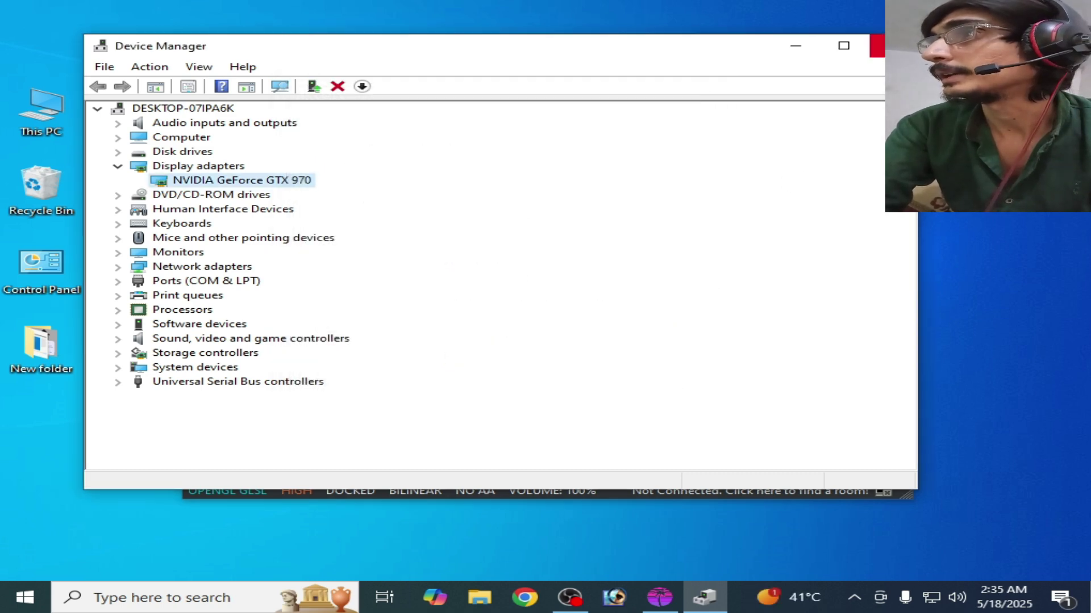
Close Device Manager, set eden's API to Vulkan with the NVIDIA GeForce GTX 970, then close eden.
left_click(878, 45)
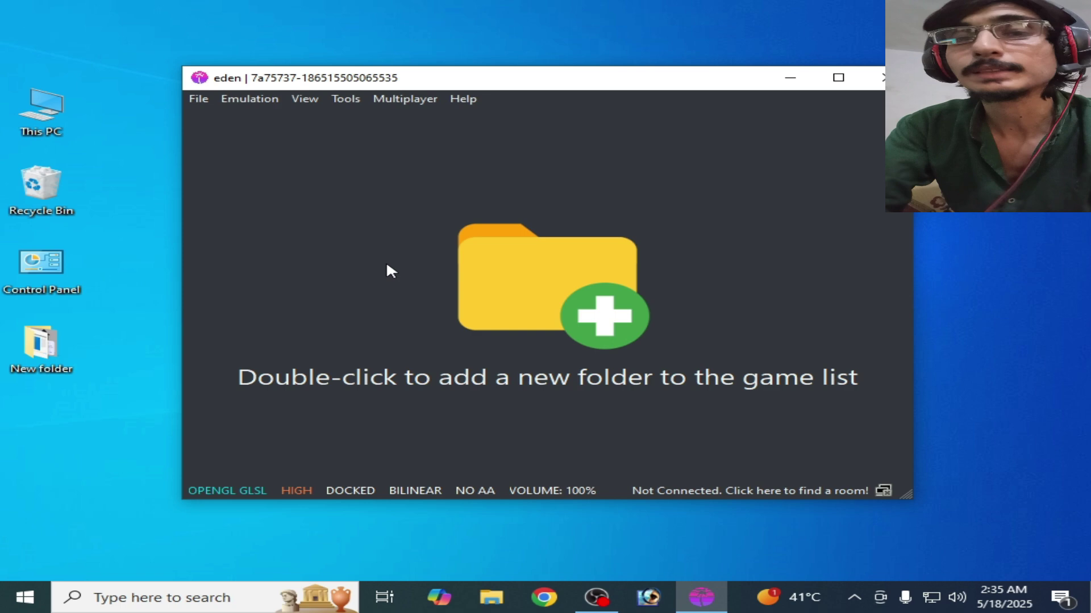
left_click(251, 100)
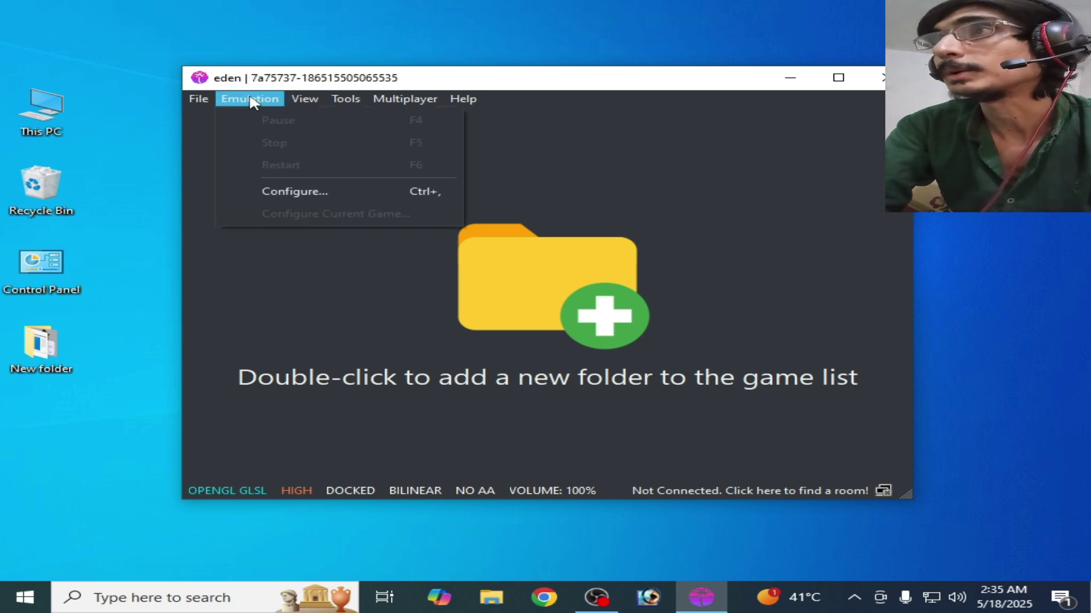
left_click(280, 193)
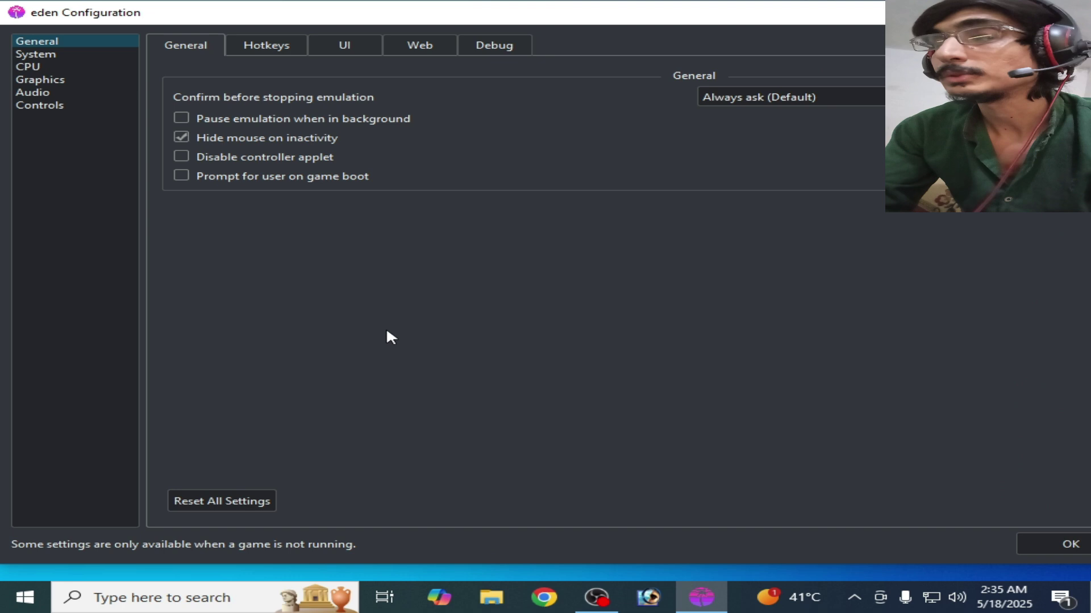
left_click(57, 80)
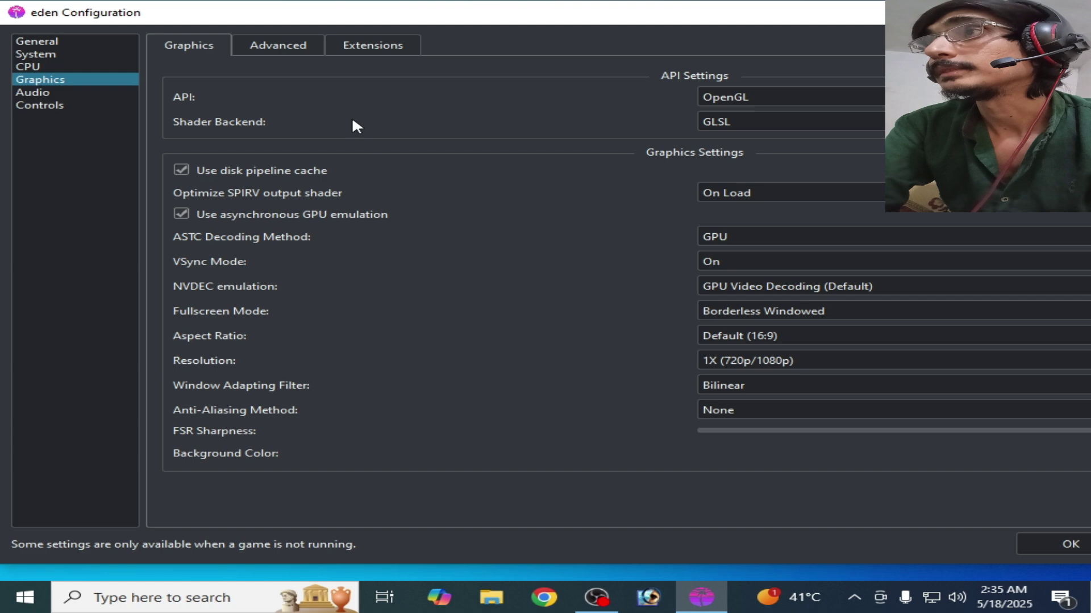
left_click(738, 96)
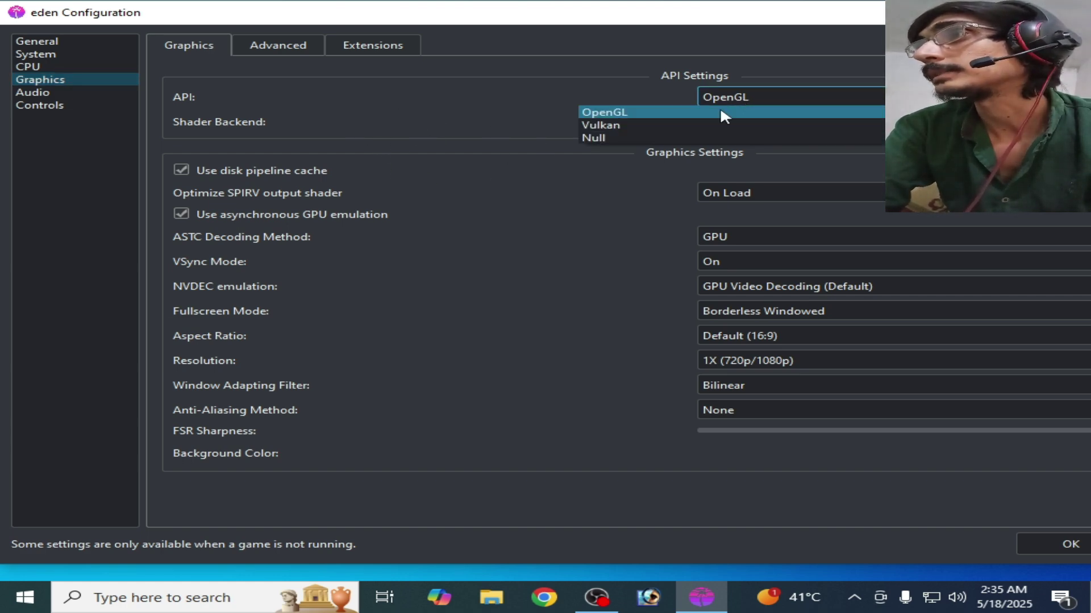
left_click(638, 123)
left_click_drag(777, 17, 645, 29)
left_click(907, 136)
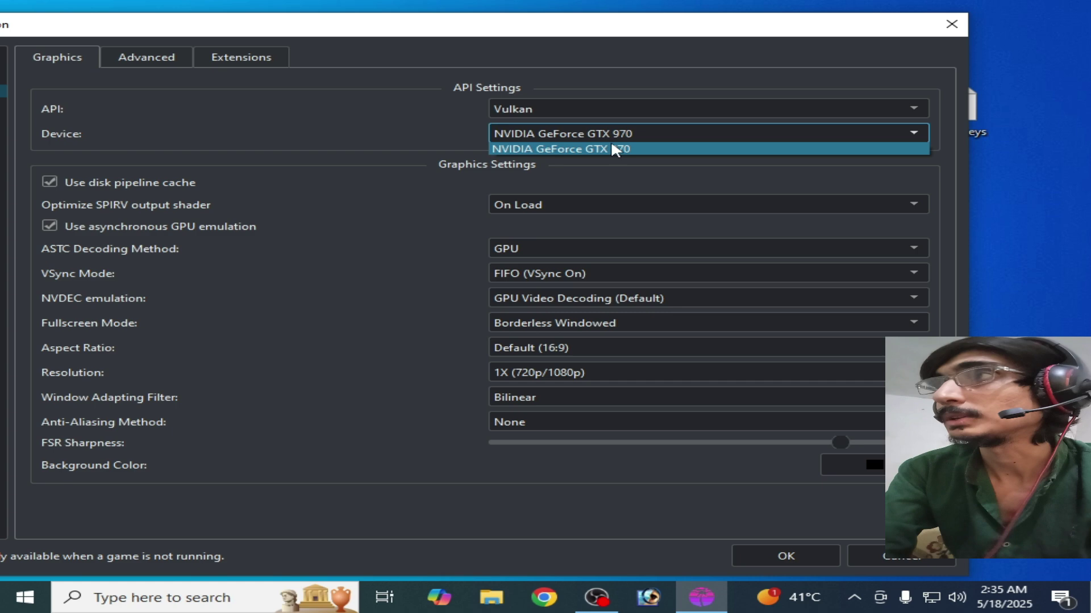
left_click(949, 25)
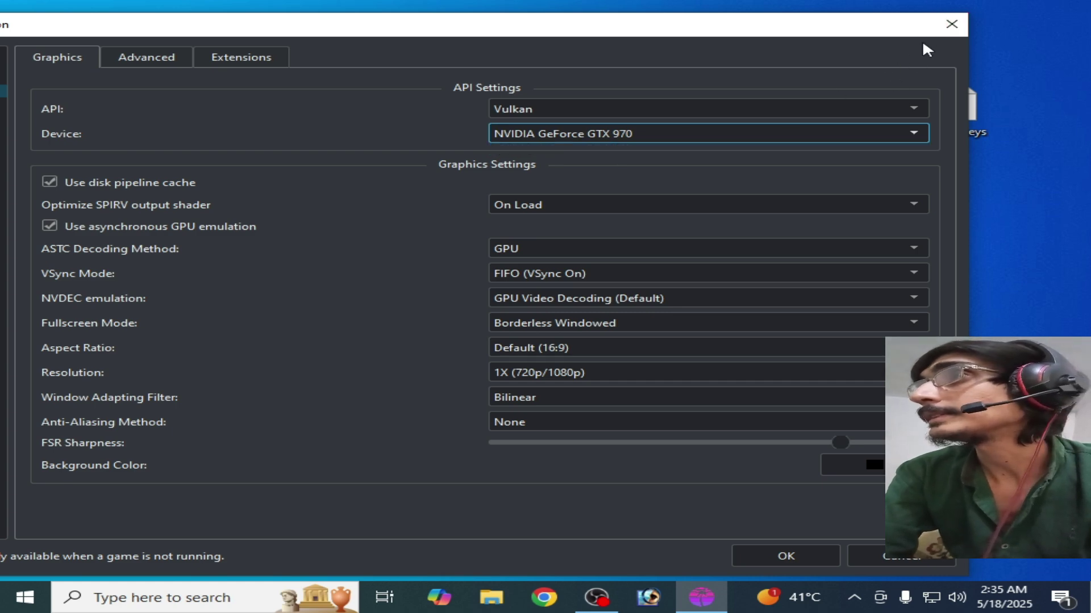
left_click(950, 24)
left_click(881, 78)
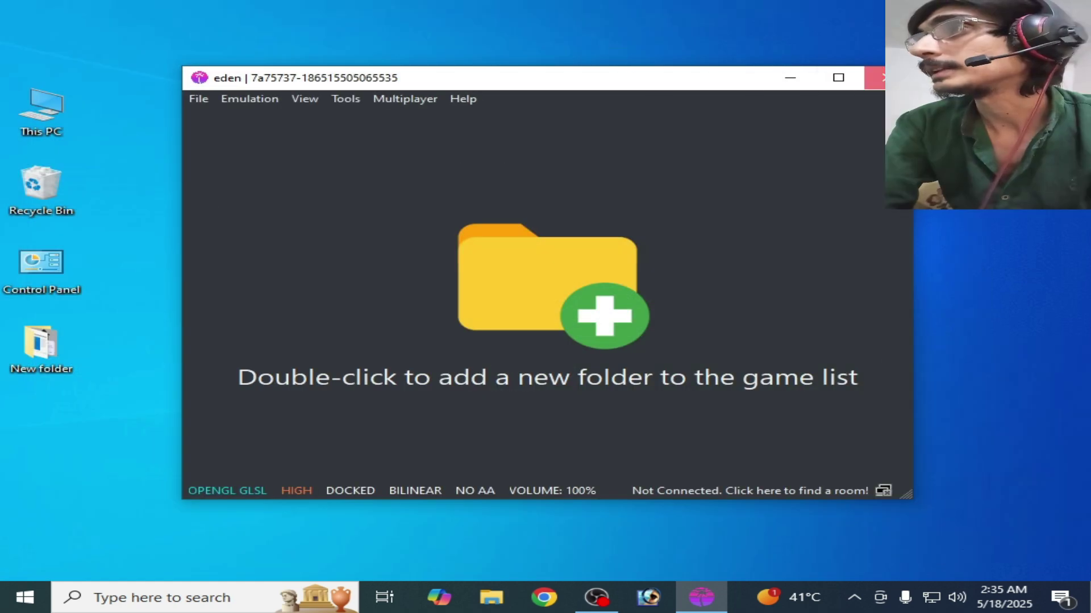
Remove the HD-GLCheck.exe and HD-Player.exe entries from Windows graphics preferences.
right_click(603, 115)
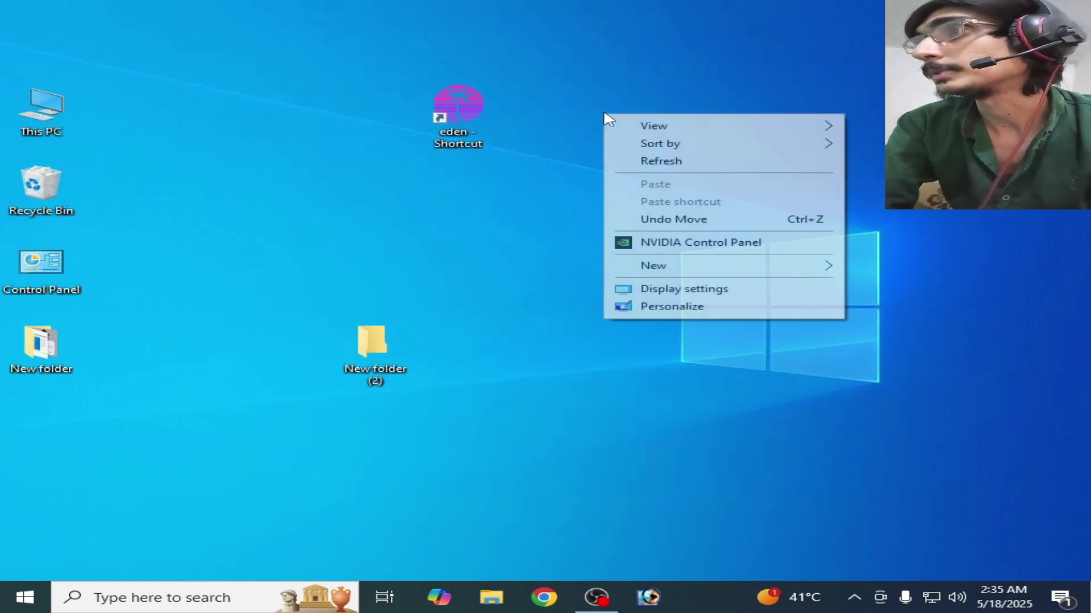
left_click(710, 288)
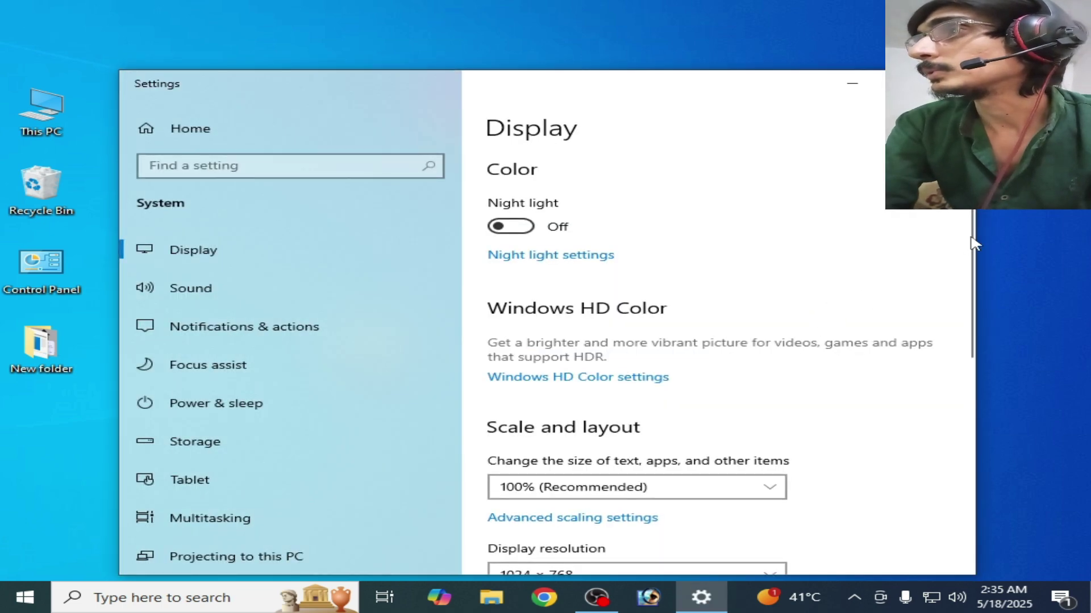
left_click_drag(973, 232, 977, 407)
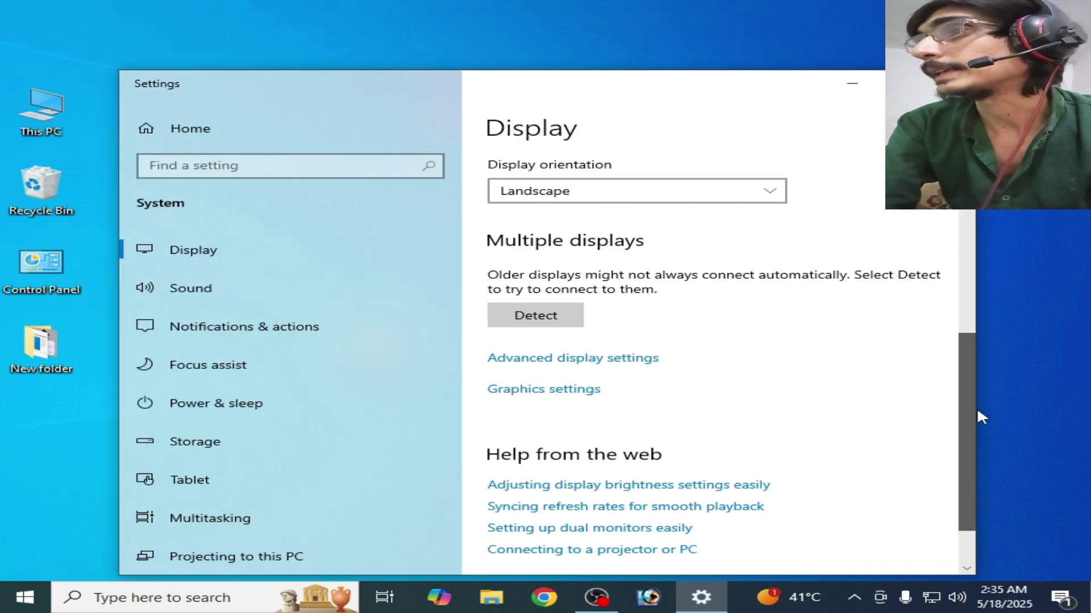
left_click(581, 387)
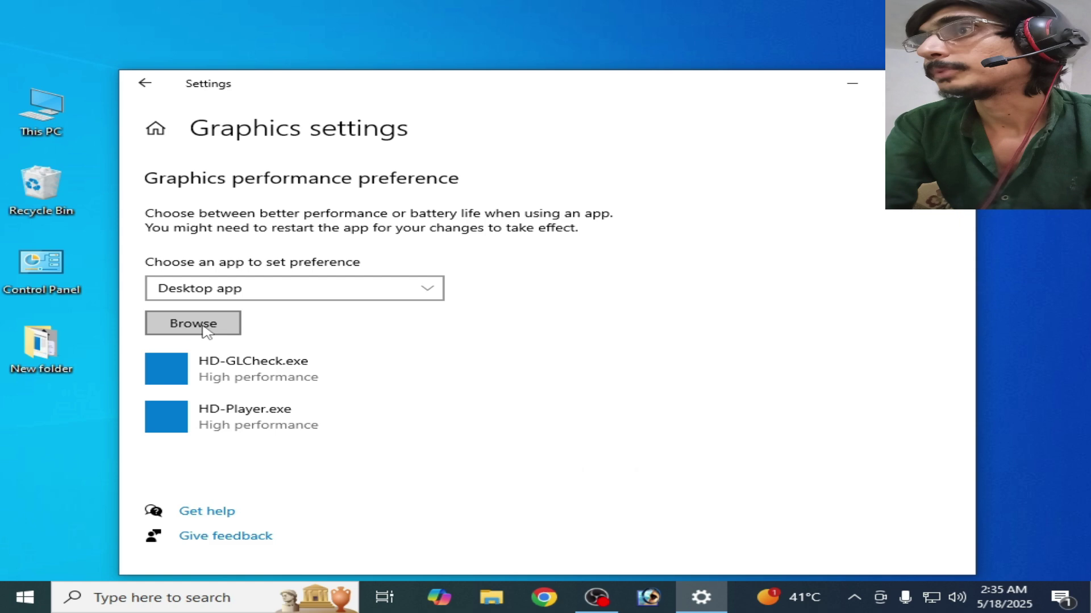
left_click(261, 368)
left_click(563, 438)
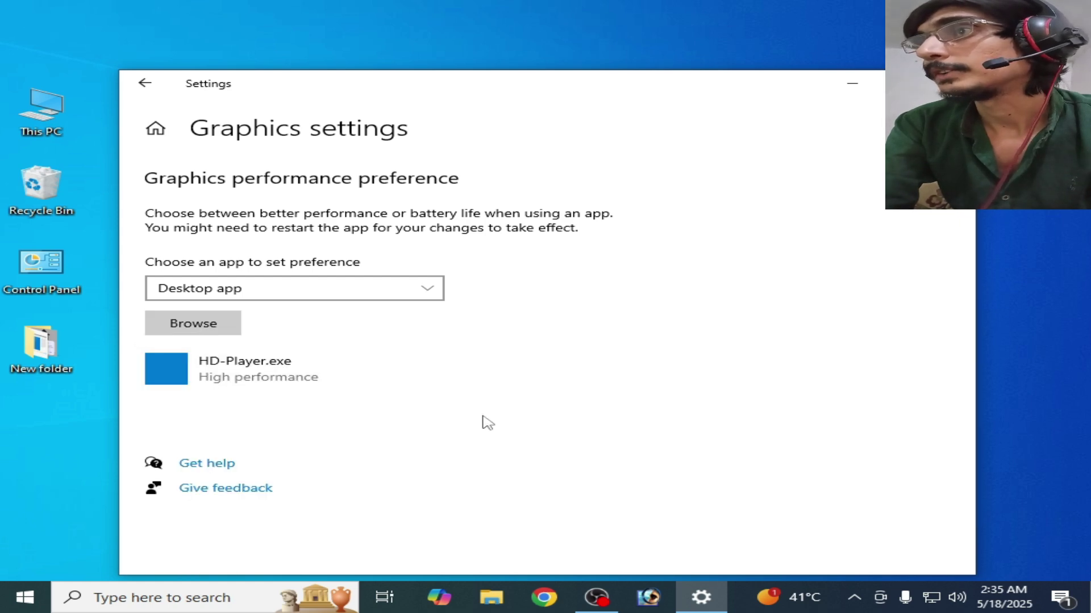
left_click(287, 370)
left_click(560, 435)
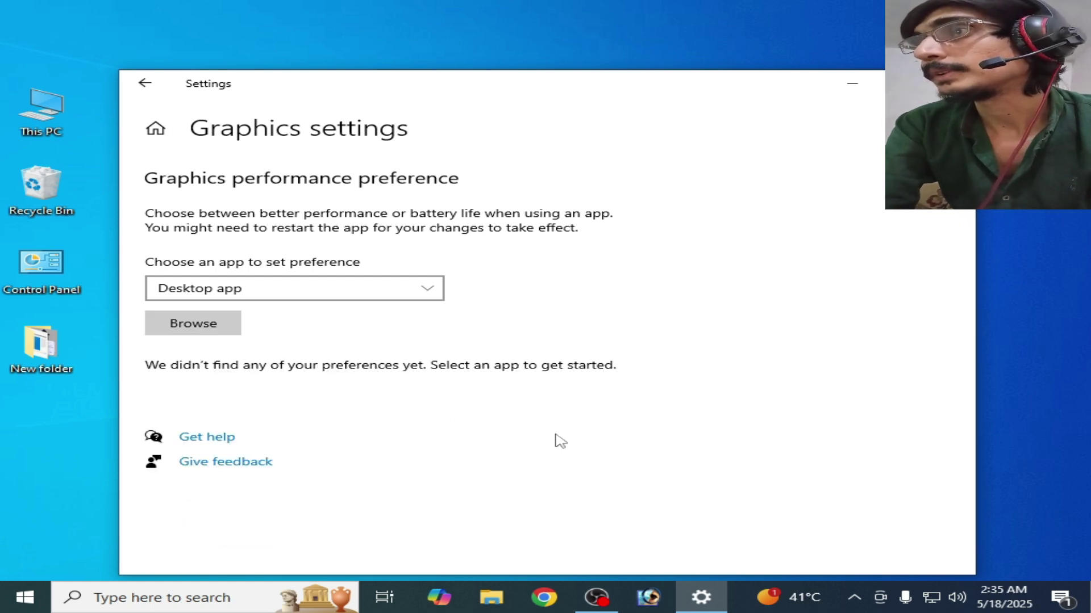
Add eden.exe to the graphics list, set it to High performance, and close Settings.
left_click(194, 328)
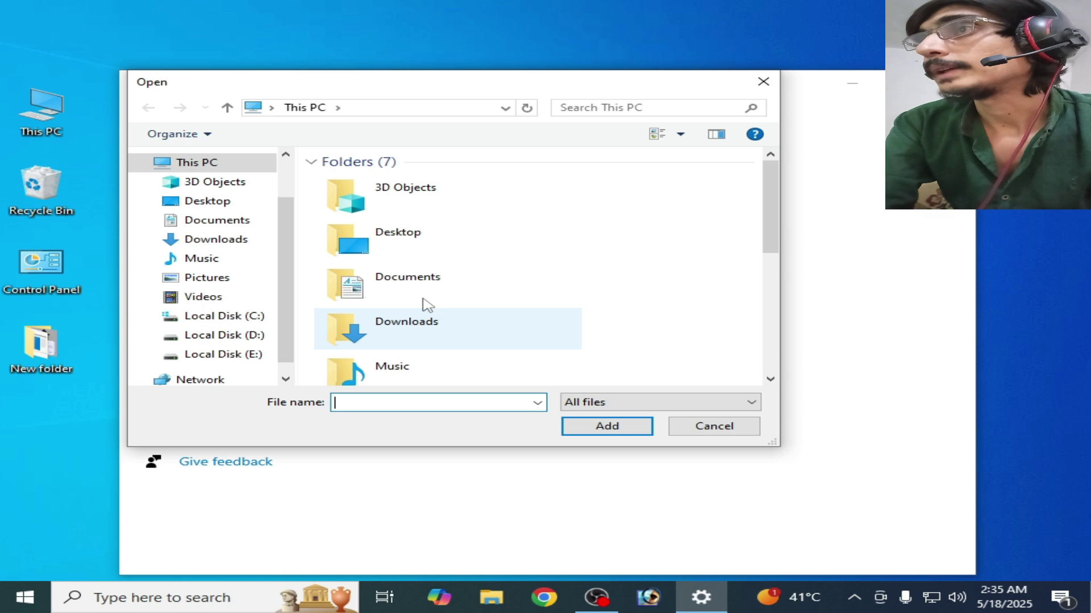
left_click(210, 203)
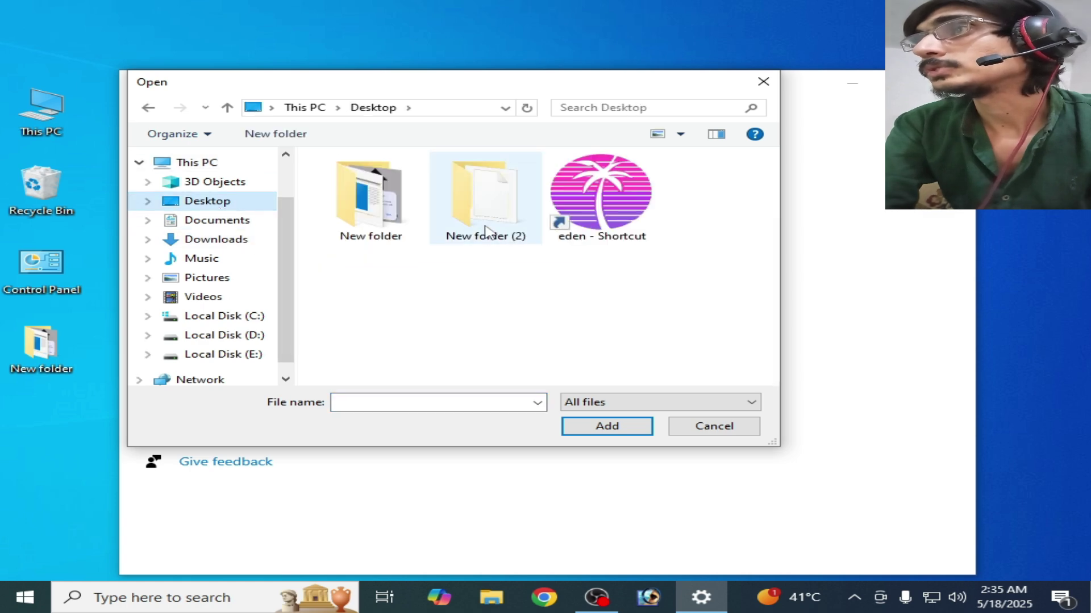
right_click(601, 213)
left_click(647, 245)
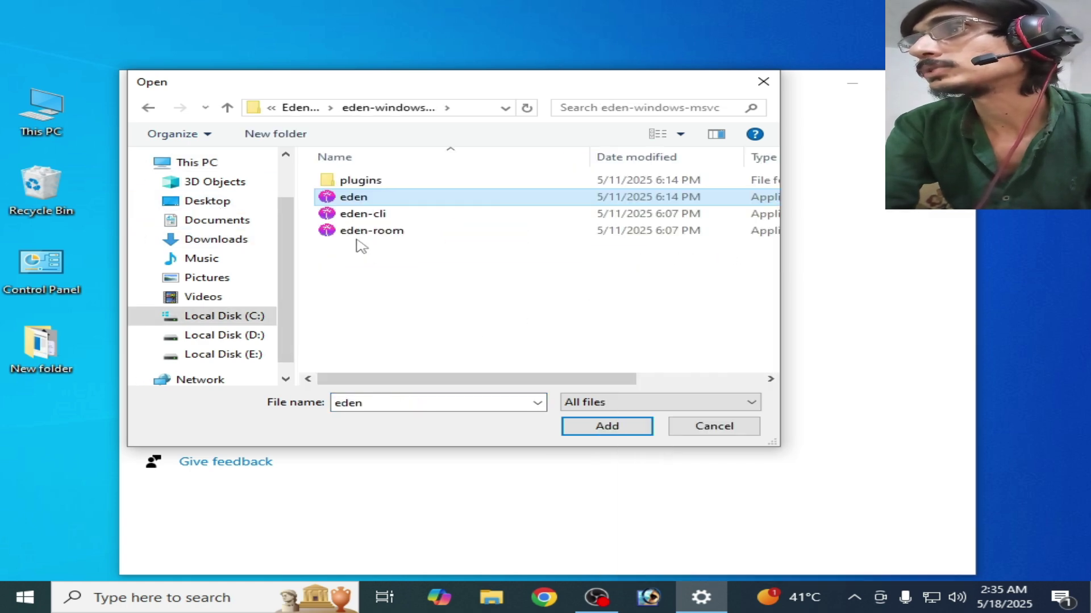
left_click(603, 426)
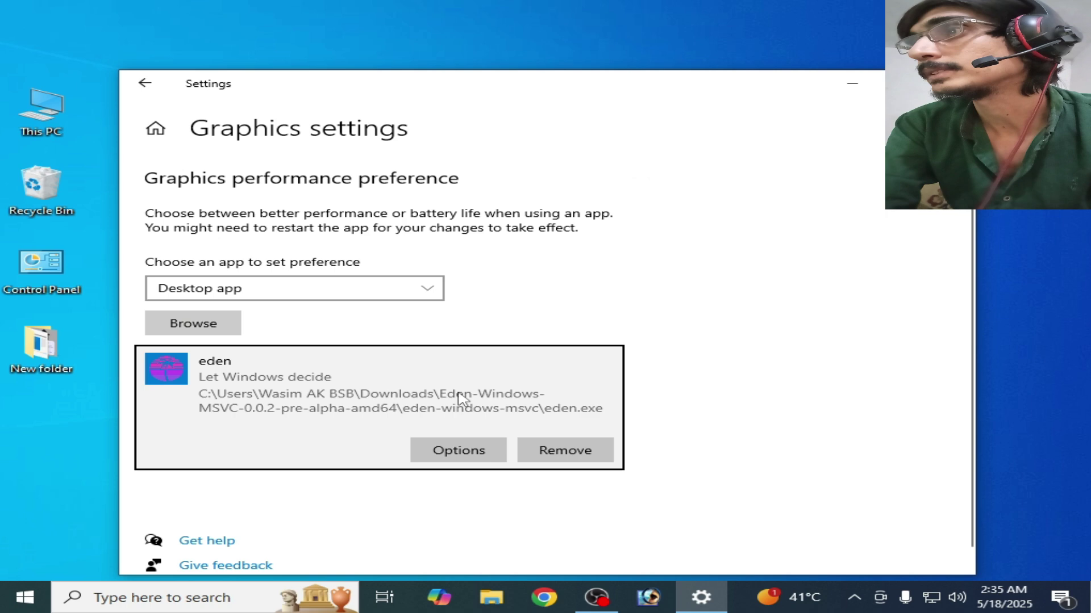
left_click(452, 452)
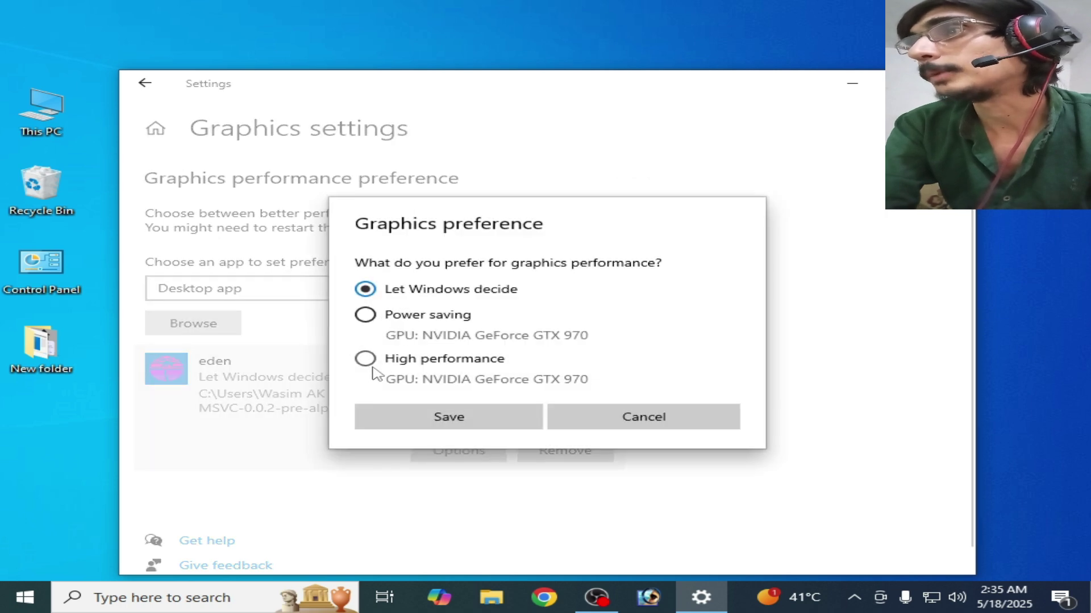
left_click(366, 359)
left_click(433, 419)
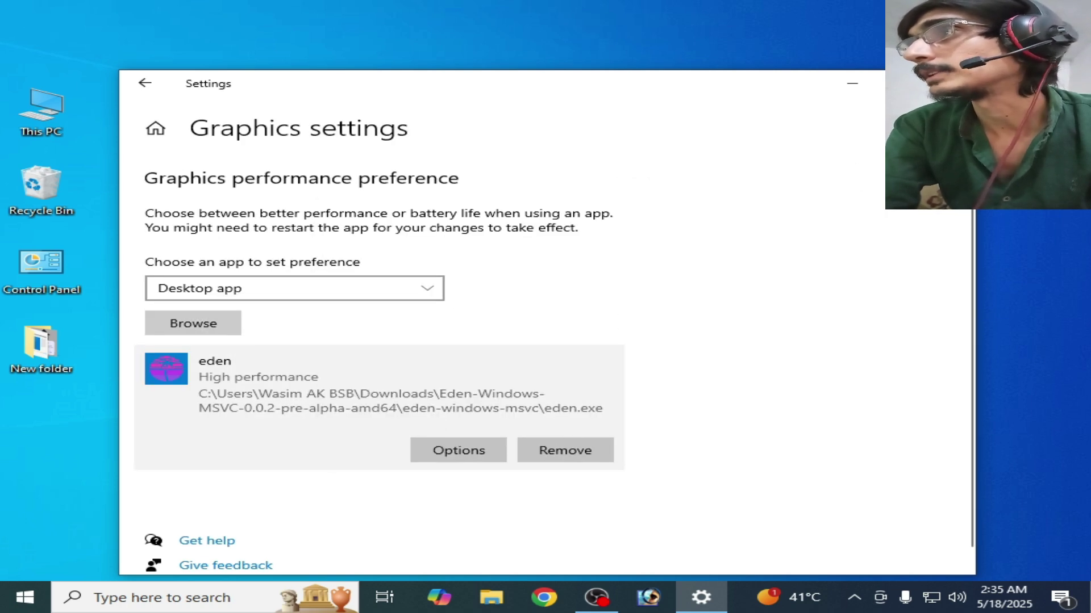
key("alt+F4")
Launch eden and open its shader folder via File > Open eden Folder.
right_click(452, 103)
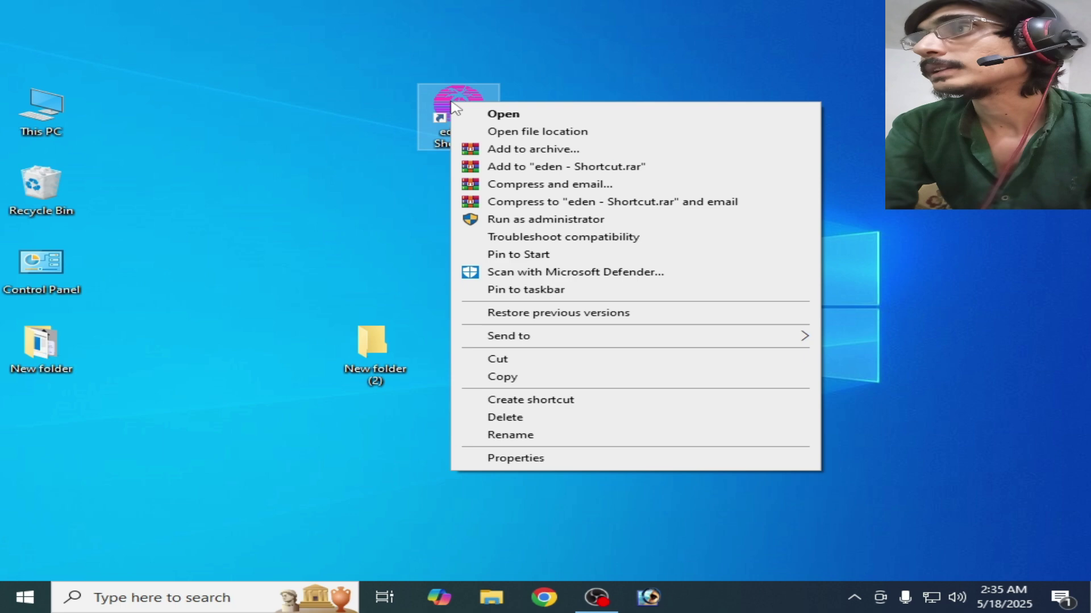
left_click(504, 116)
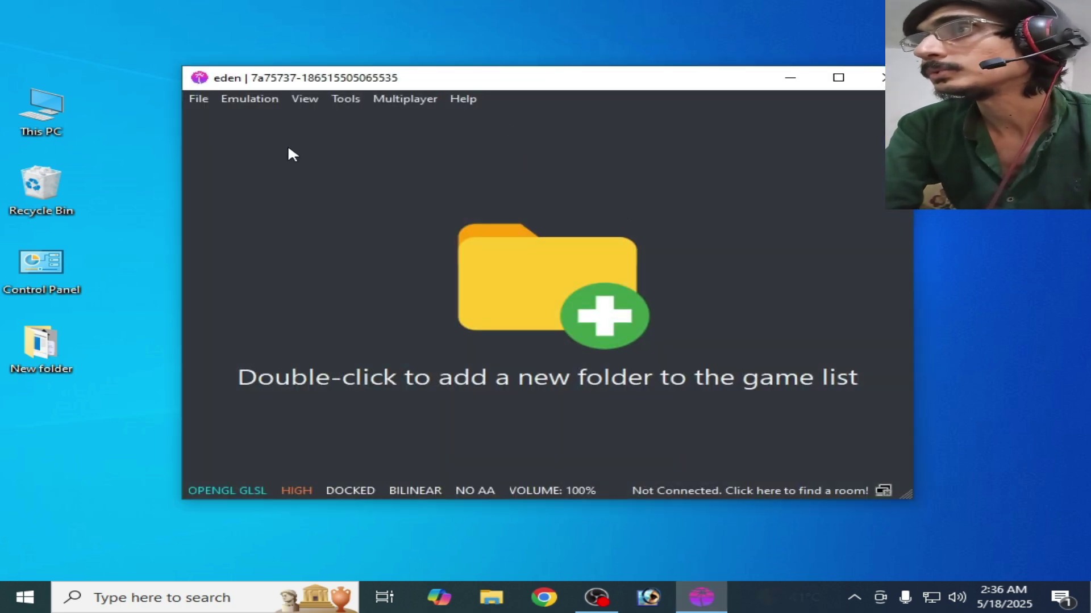
left_click(199, 99)
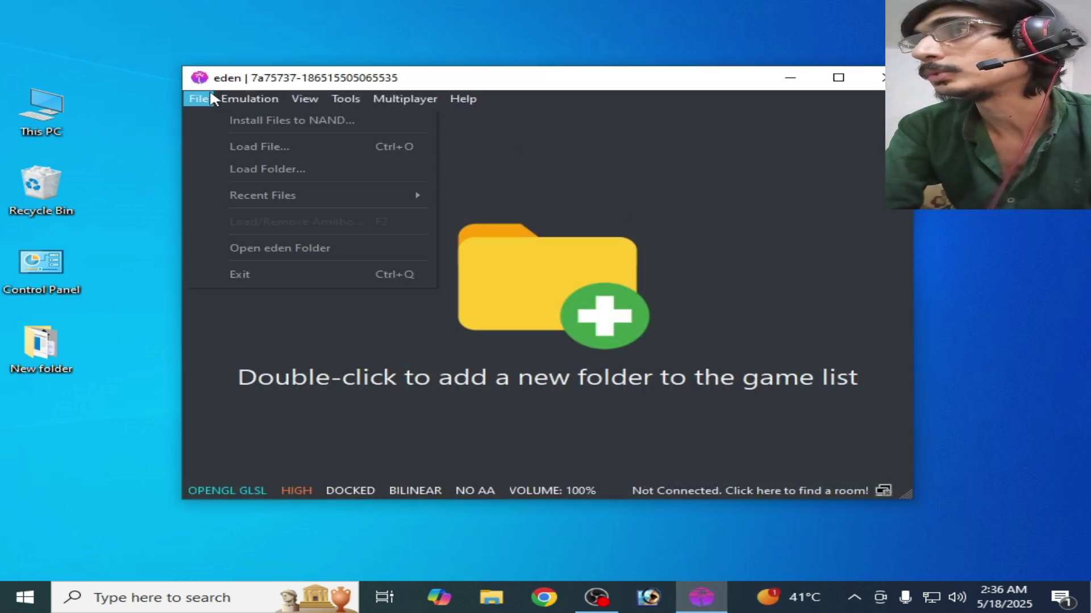
left_click(253, 248)
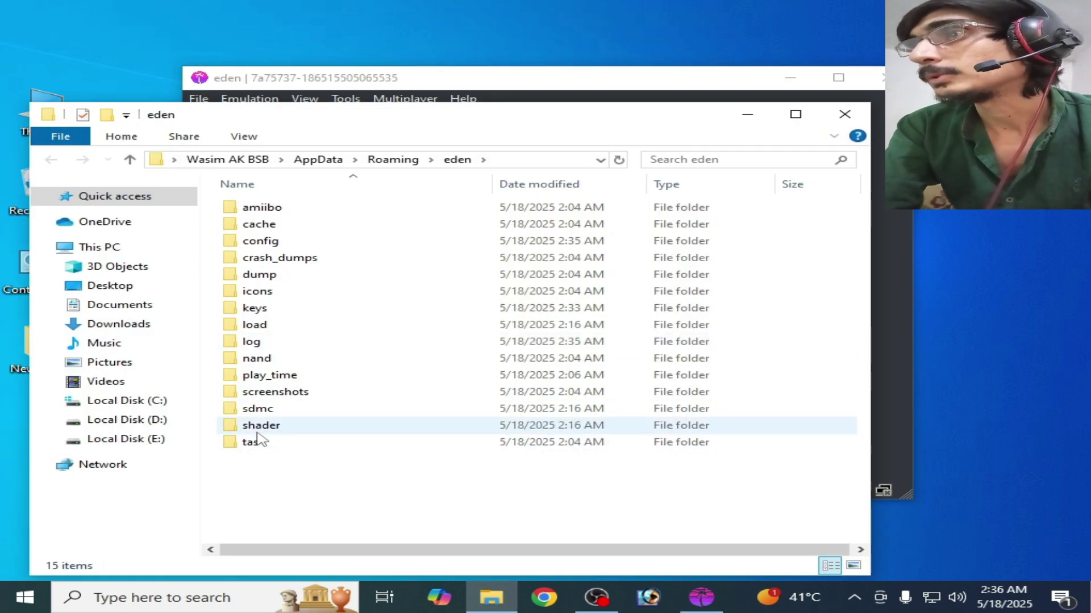
double_click(259, 426)
Delete both shader cache subfolders, close Explorer and eden, and relaunch eden.
left_click_drag(241, 290, 278, 208)
right_click(279, 206)
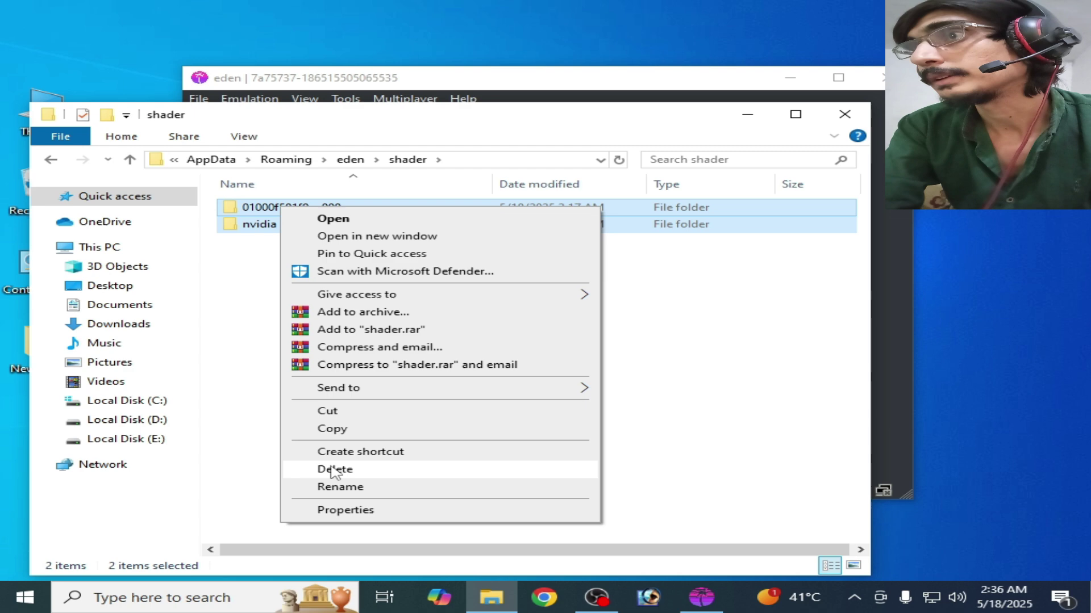
left_click(335, 469)
left_click(844, 114)
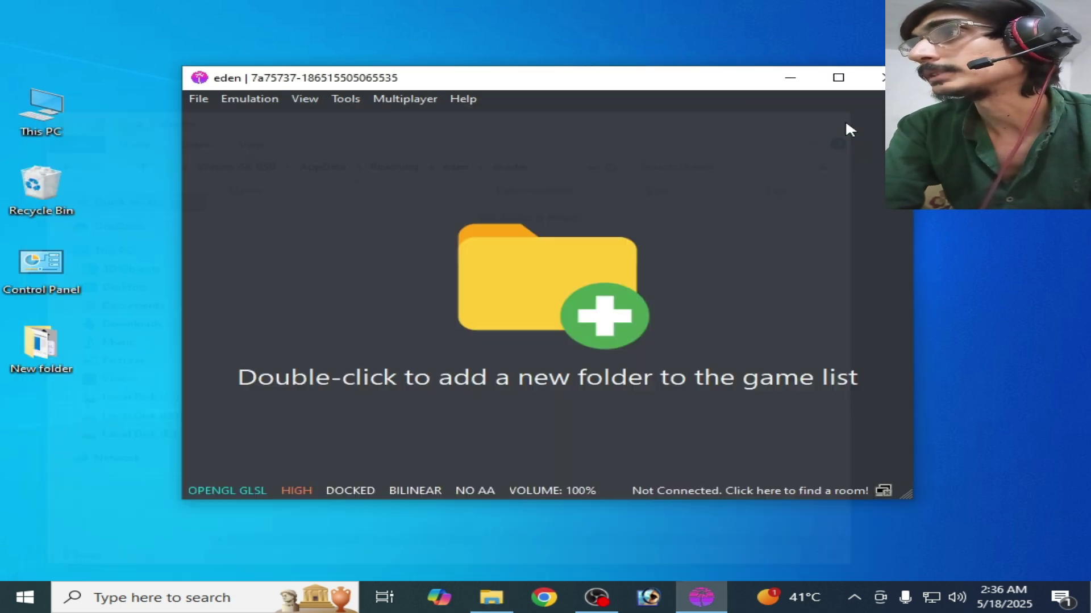
left_click(879, 78)
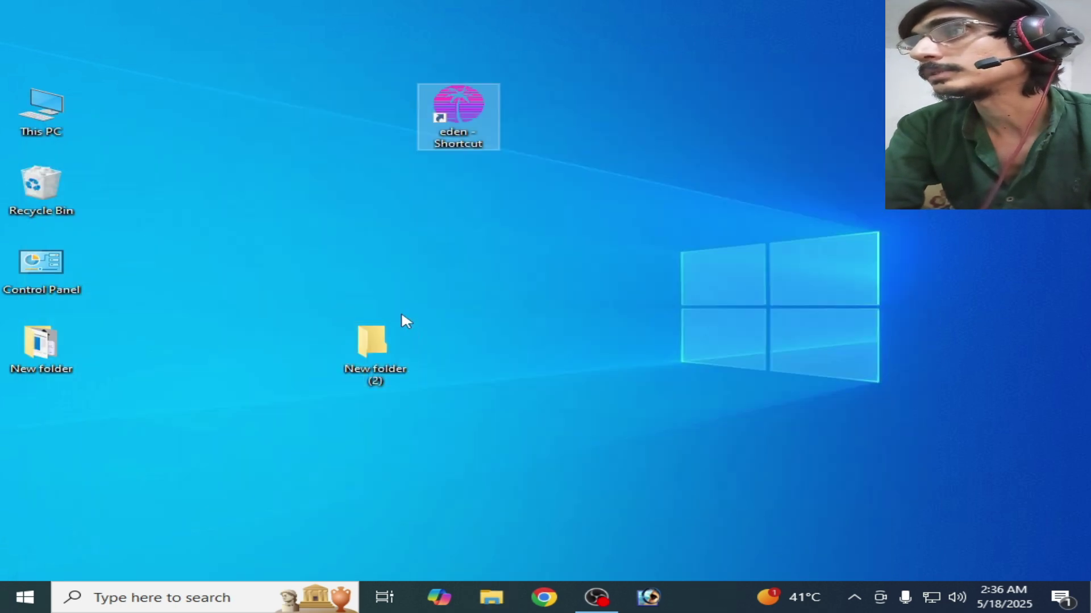
double_click(448, 131)
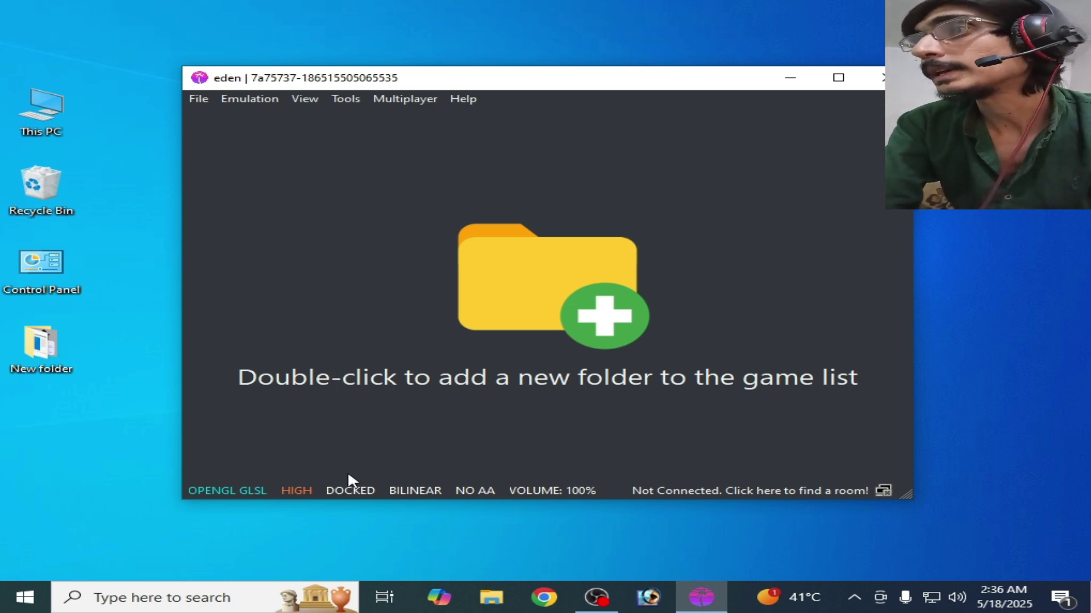
Toggle the status-bar console mode to Handheld, back to Docked, then Handheld again.
left_click(351, 491)
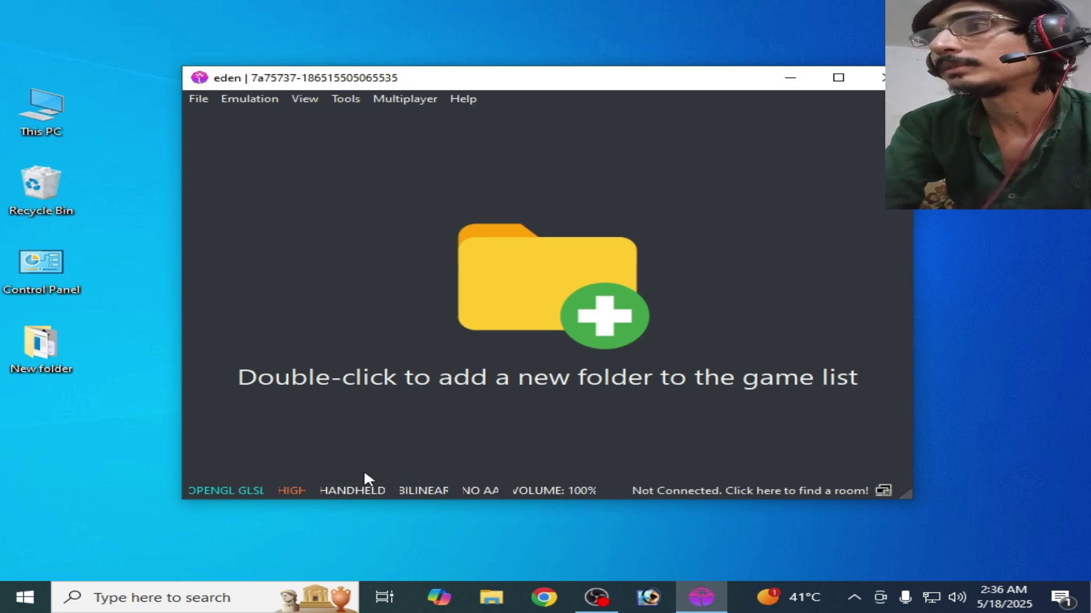
left_click(356, 492)
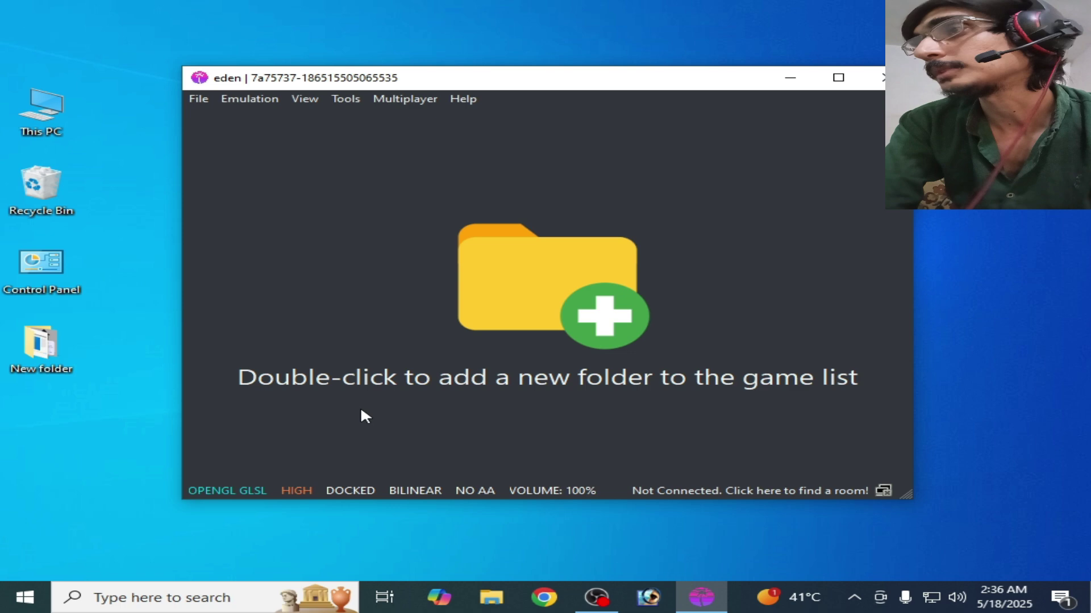
left_click(349, 492)
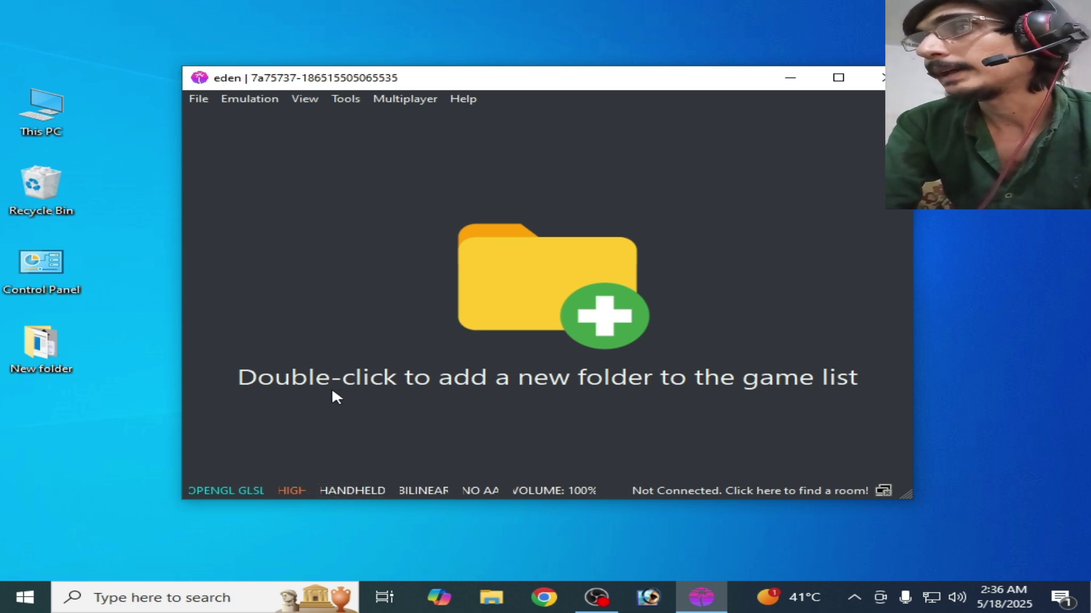
In the Graphics configuration, keep VSync Mode On and set Resolution to 0.5X (360p/540p).
left_click(245, 101)
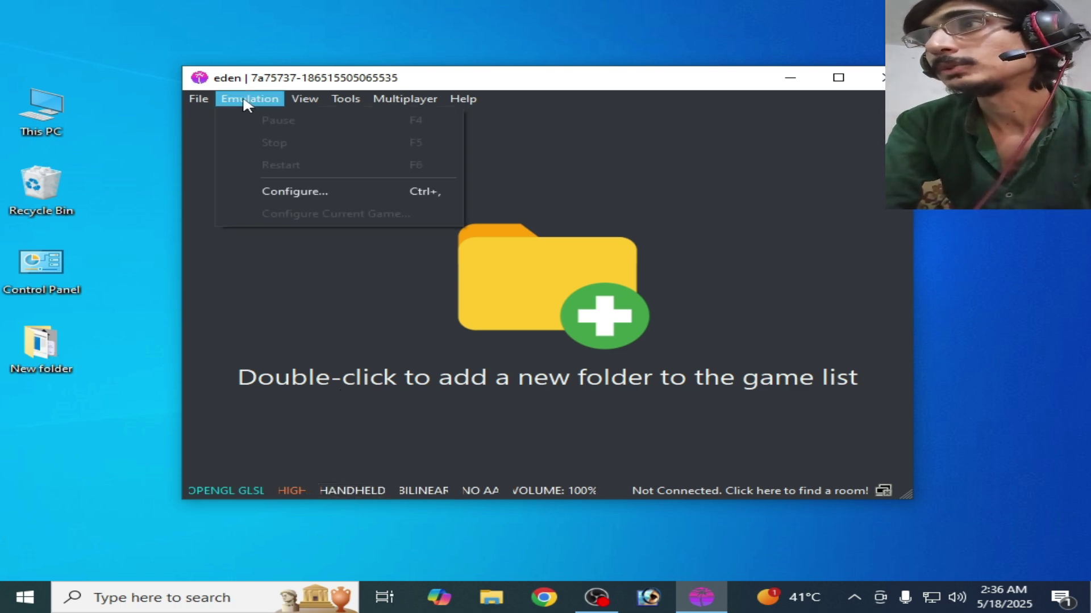
left_click(273, 196)
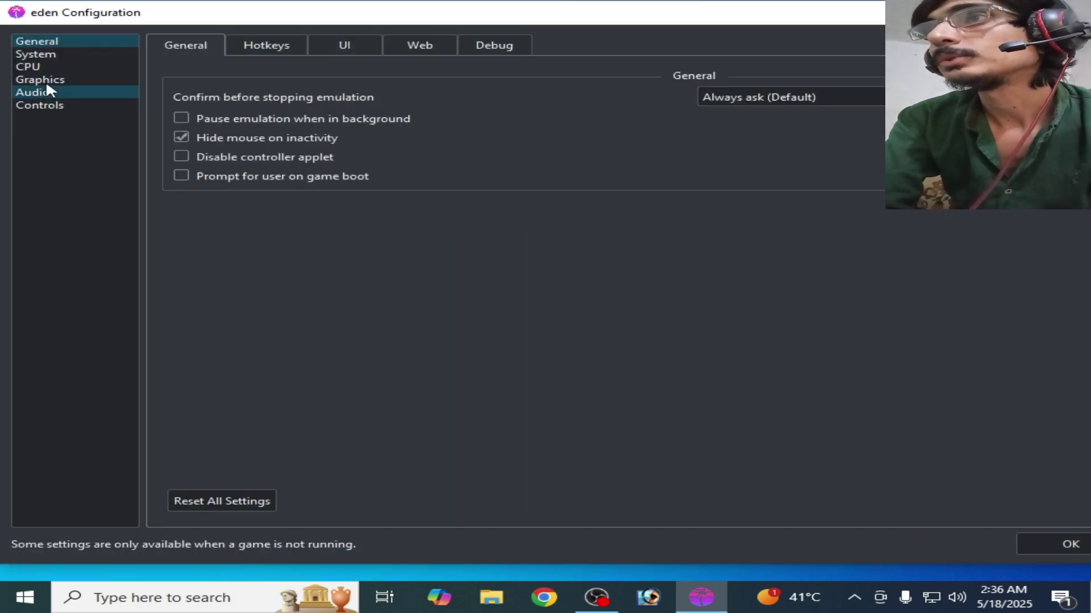
left_click(46, 83)
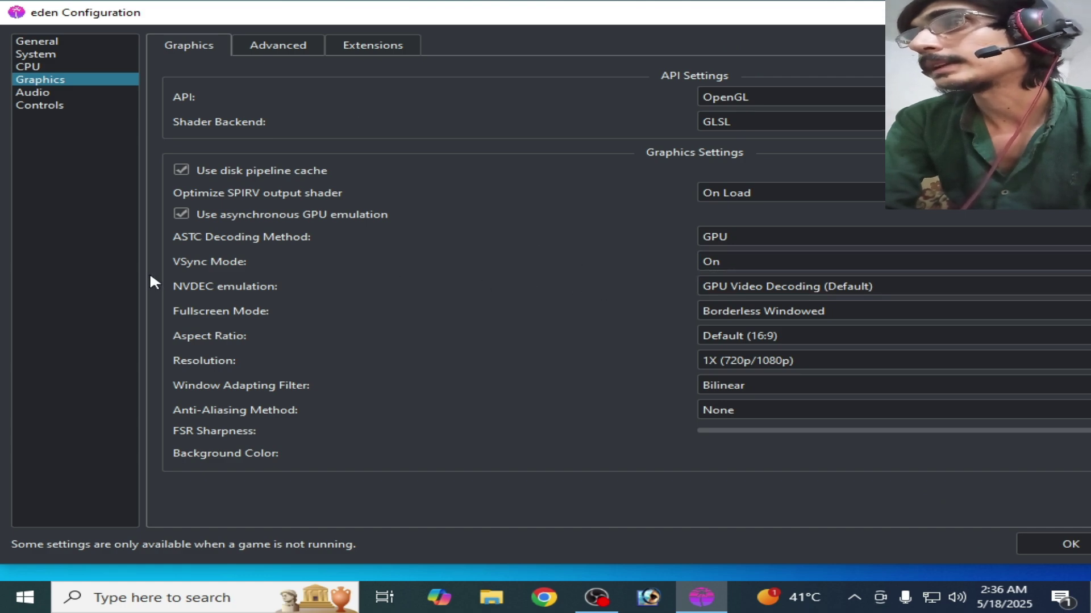
left_click(729, 260)
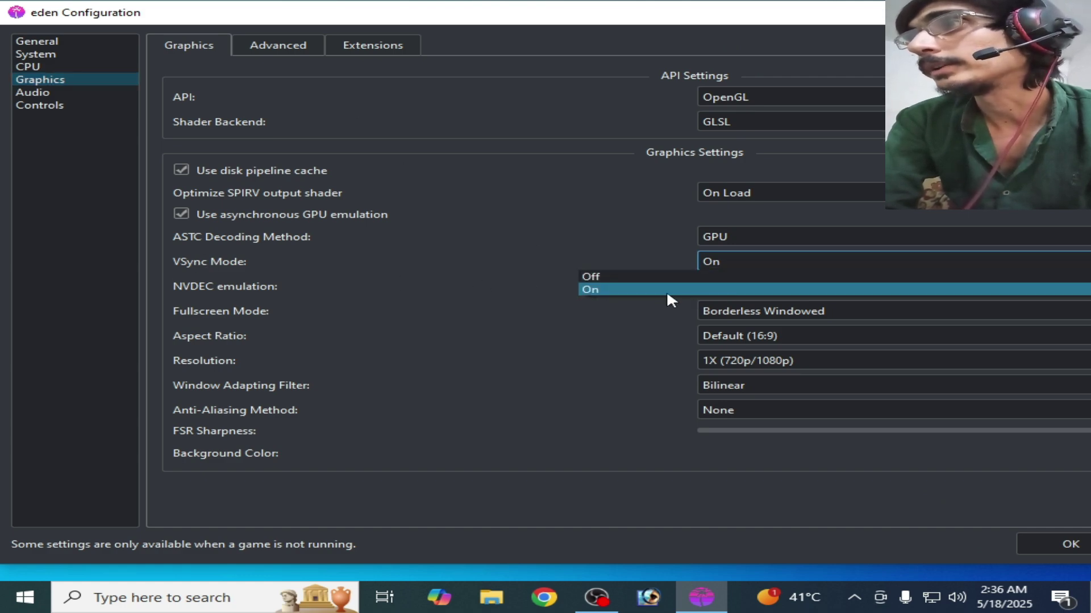
left_click(616, 290)
left_click(762, 360)
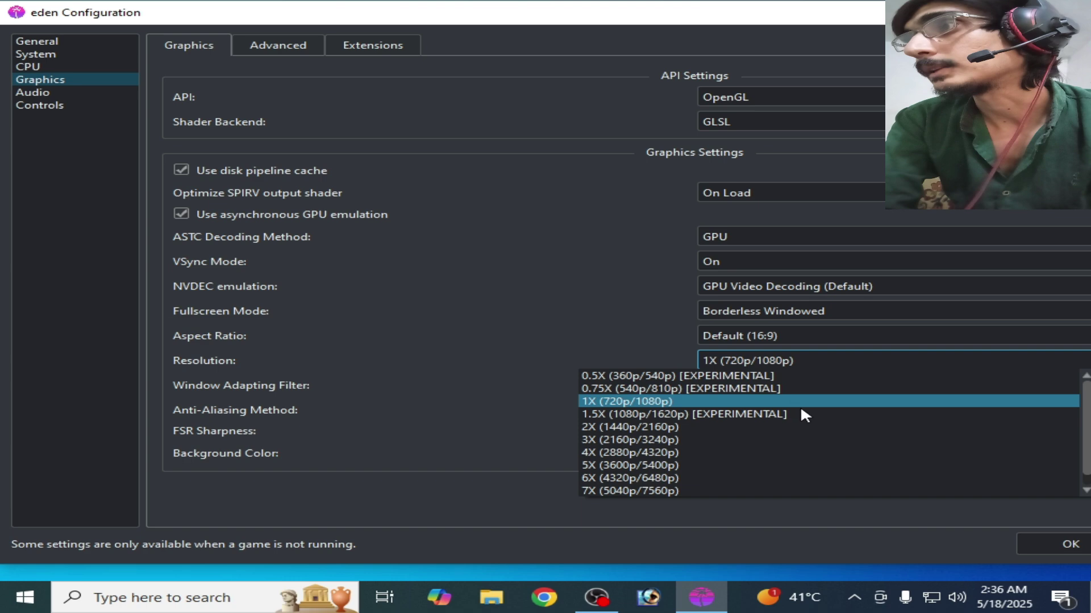
left_click(691, 376)
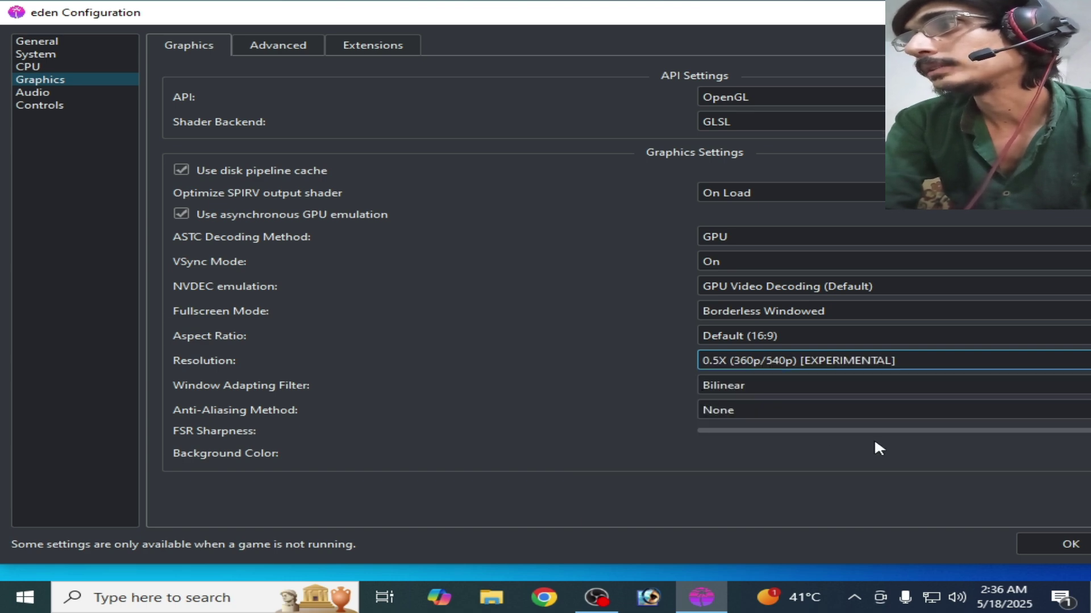
On the Advanced graphics tab, enable asynchronous shader building and keep accuracy at High.
left_click(291, 48)
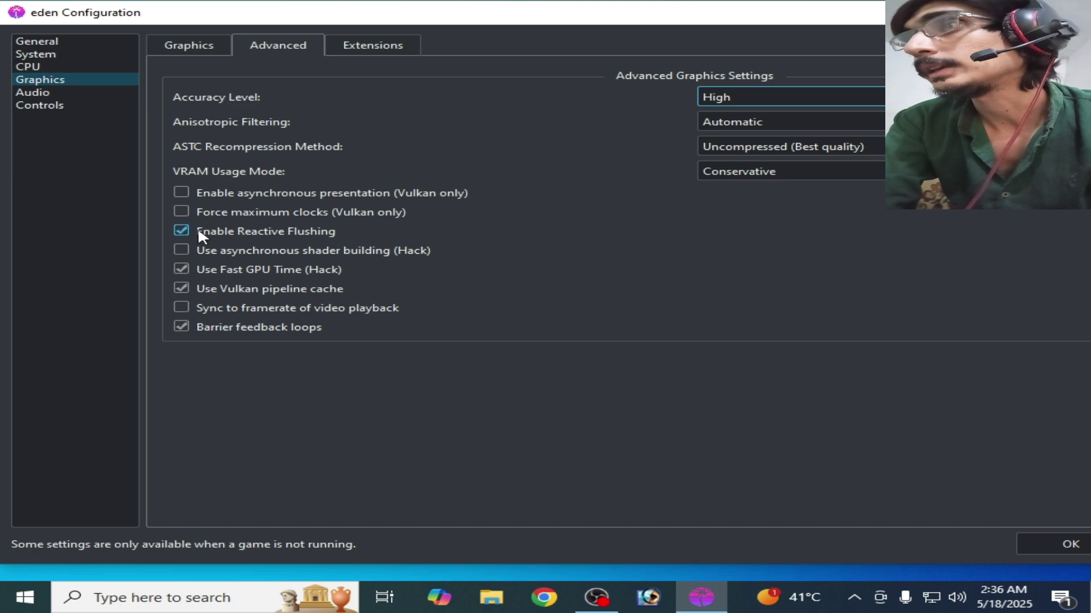
left_click(182, 250)
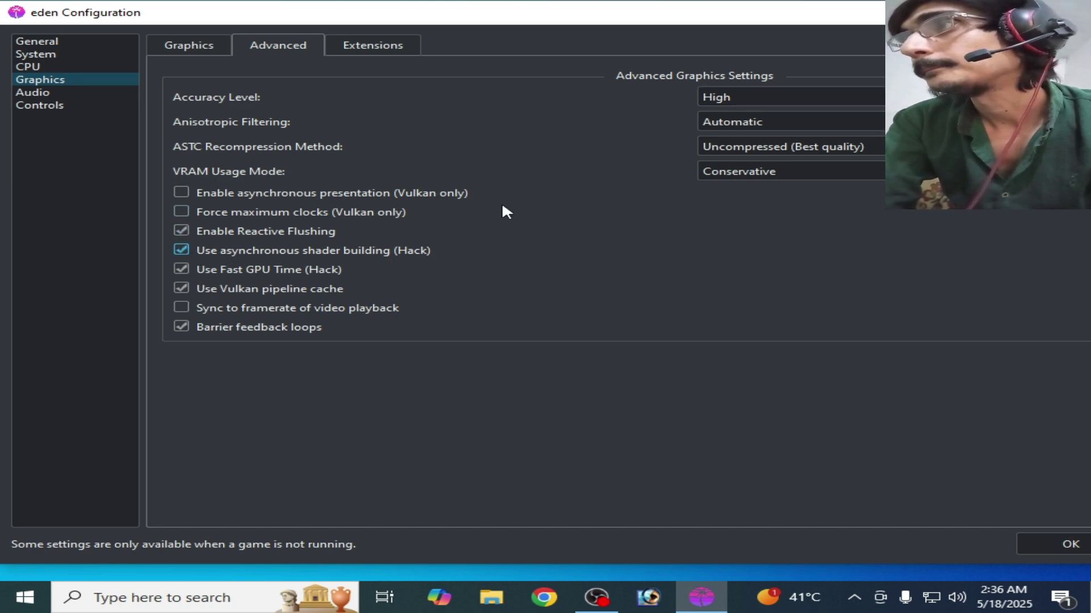
left_click(737, 96)
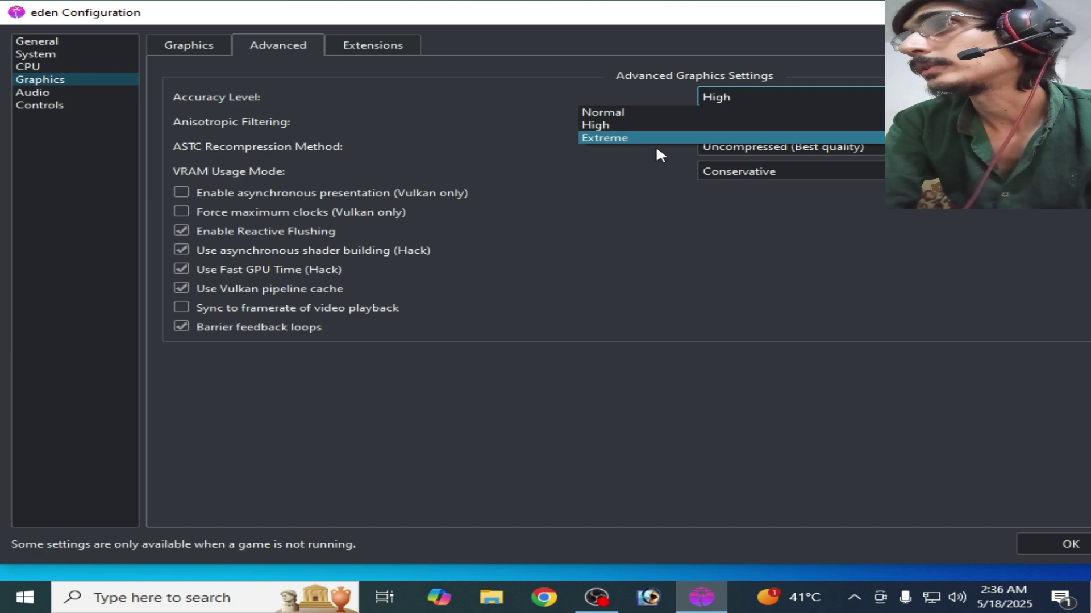
left_click(614, 126)
Set ASTC recompression to BC3 (Medium quality) and save the configuration.
left_click(774, 146)
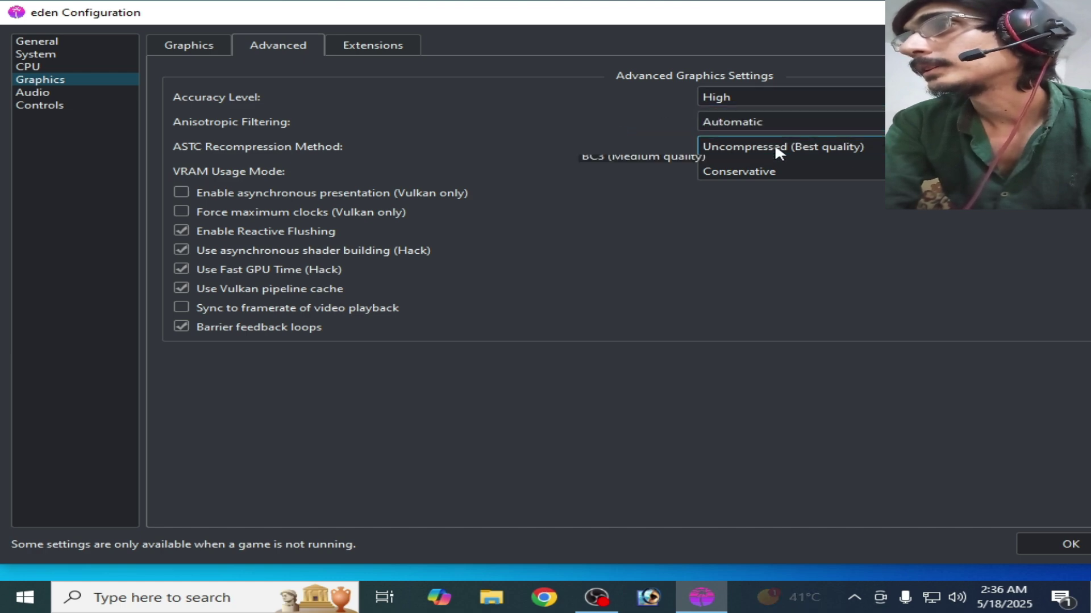
left_click(619, 187)
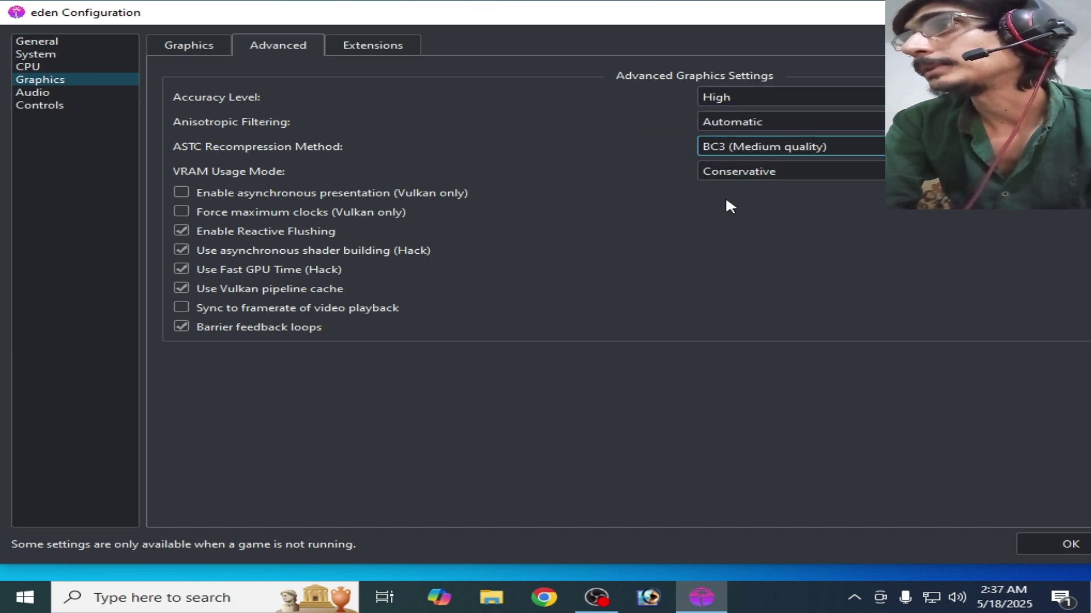
left_click(1036, 538)
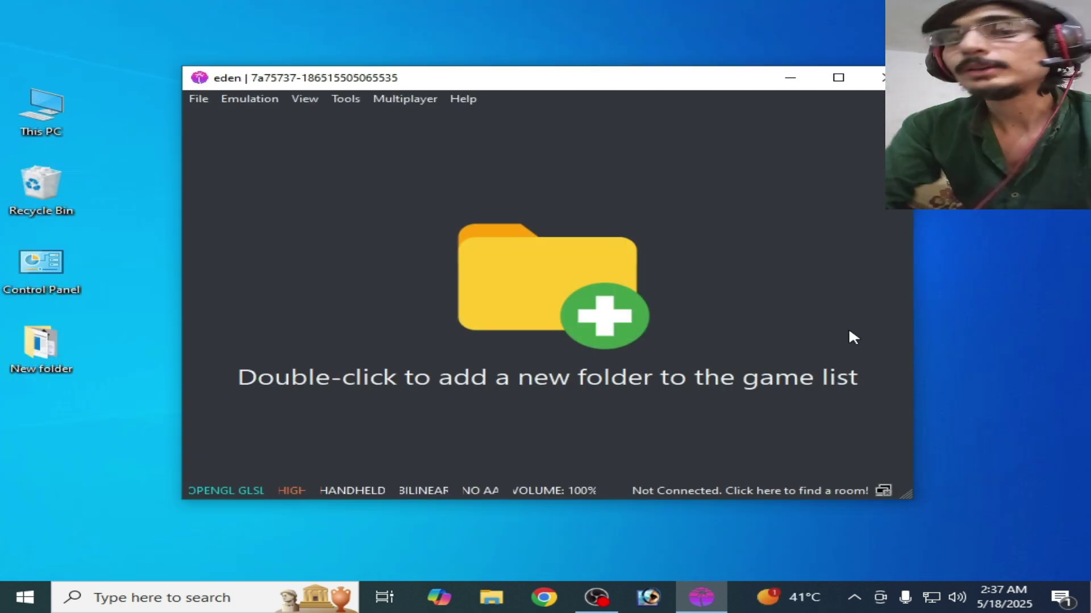